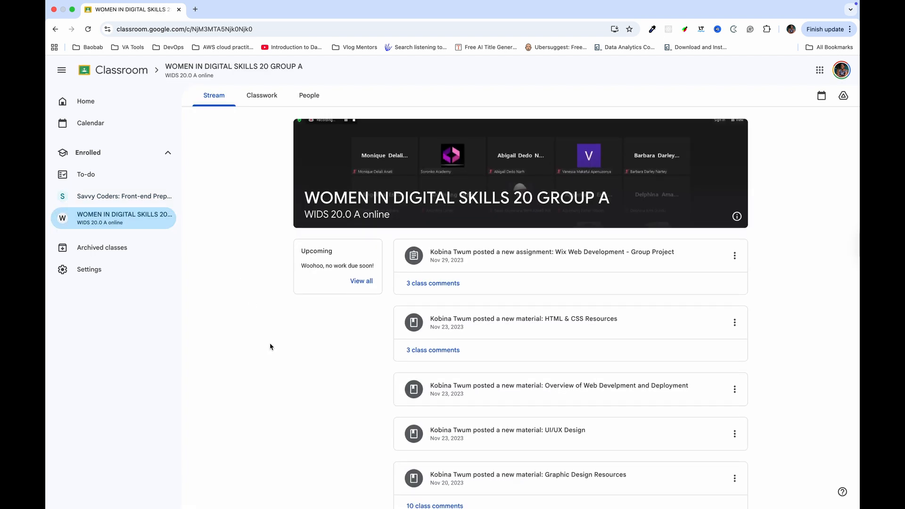
Scroll down and back up through the existing class stream.
scroll(270, 347, down, 20)
scroll(270, 346, down, 10)
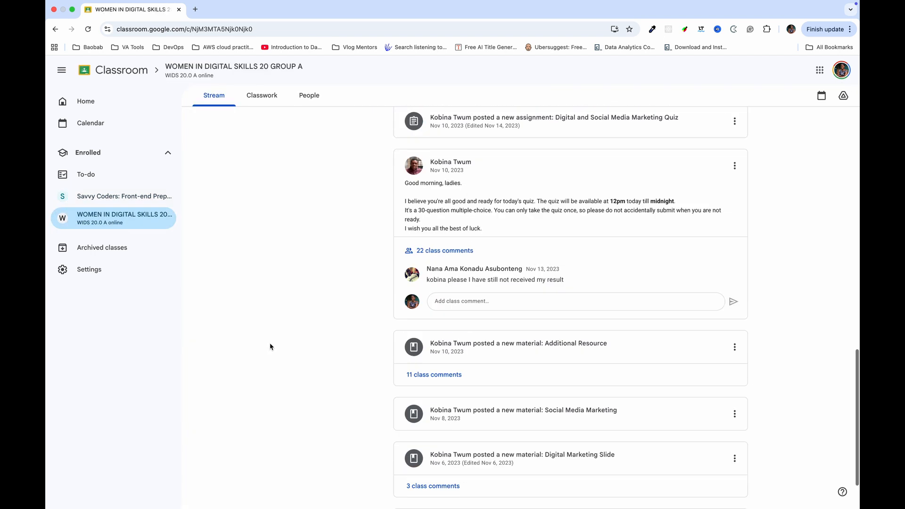
scroll(270, 347, up, 20)
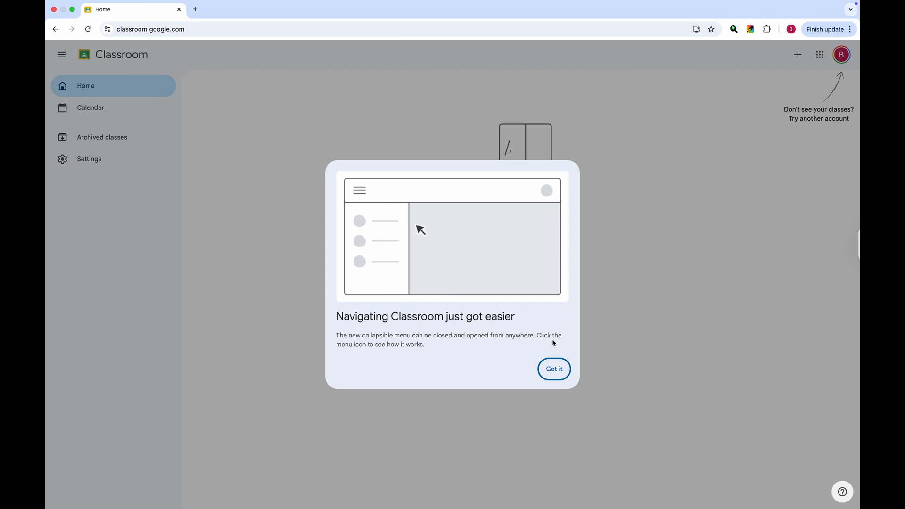
Dismiss the new-navigation tip and replace the old browser tab with a fresh one.
click(554, 369)
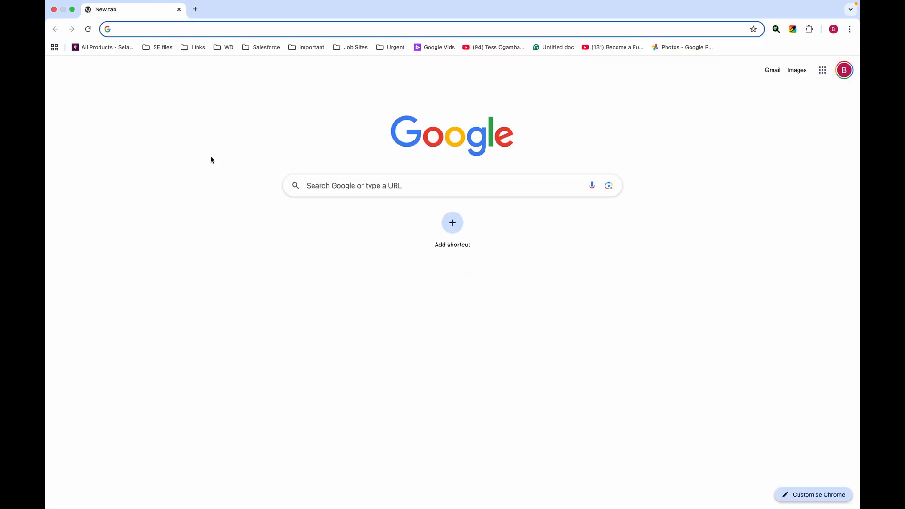
click(195, 14)
click(178, 10)
Drag the Classroom shortcut in the Google apps grid up to just after Account.
click(822, 72)
scroll(792, 187, down, 5)
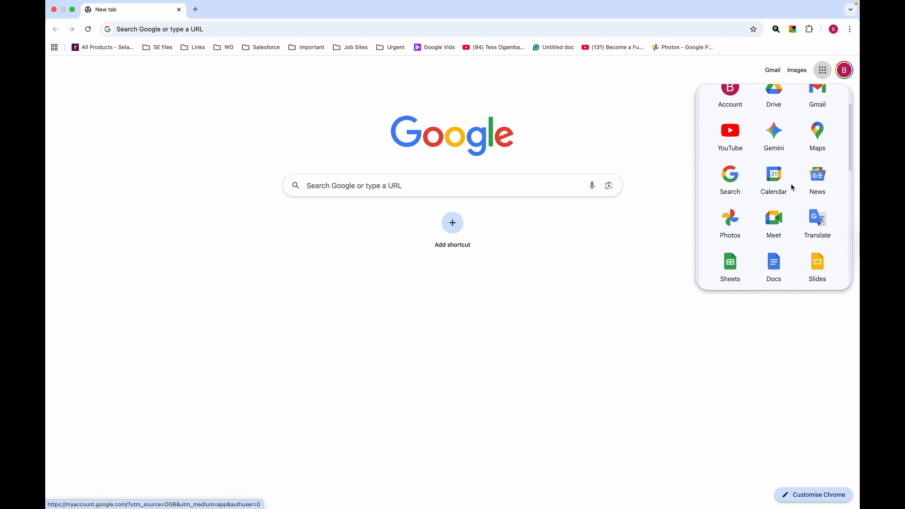
scroll(792, 187, down, 3)
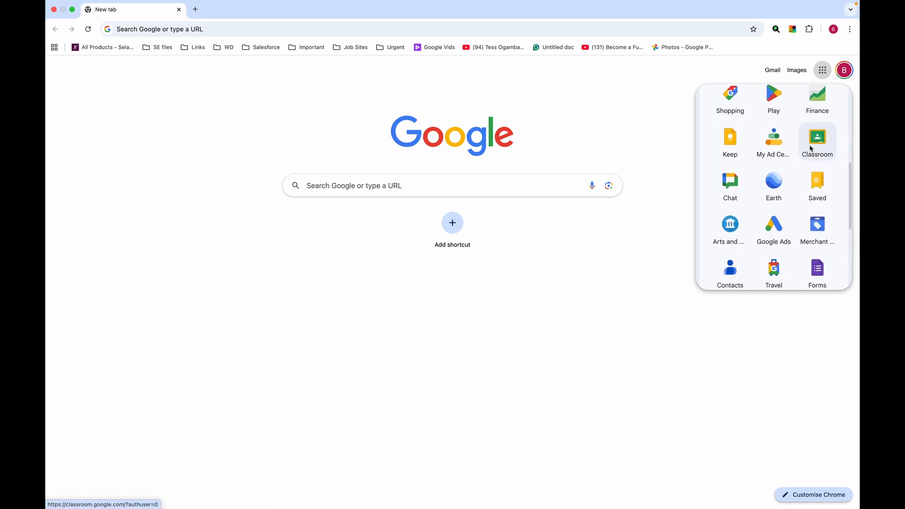
drag(816, 146, 729, 276)
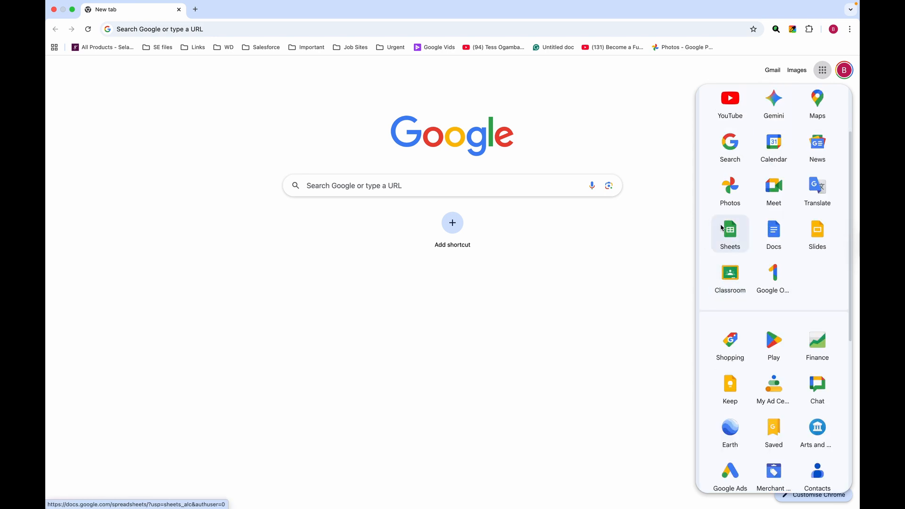
scroll(751, 178, up, 2)
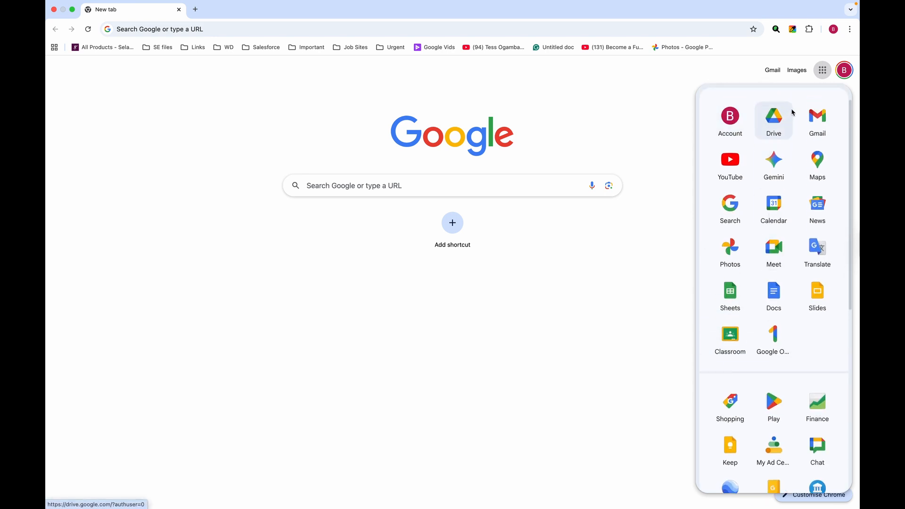
drag(732, 340, 731, 161)
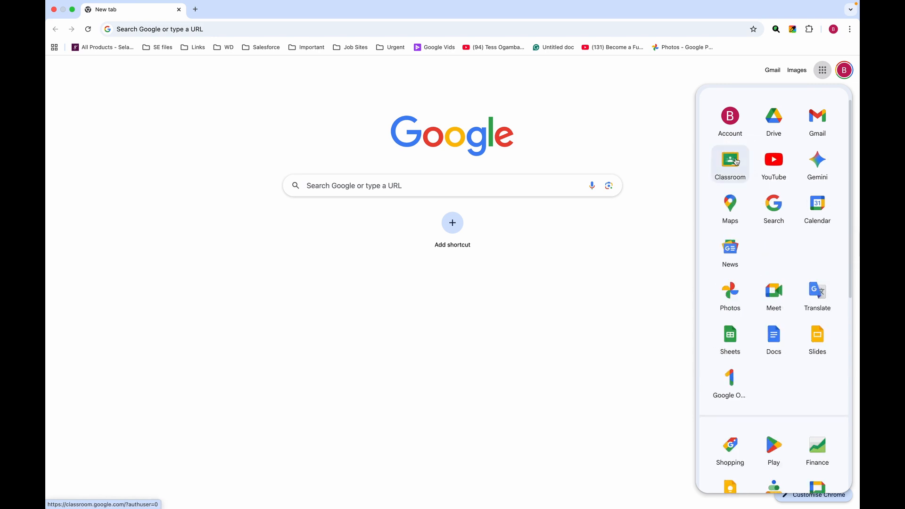
Open Classroom from the apps grid and preview the join/create class options.
click(732, 164)
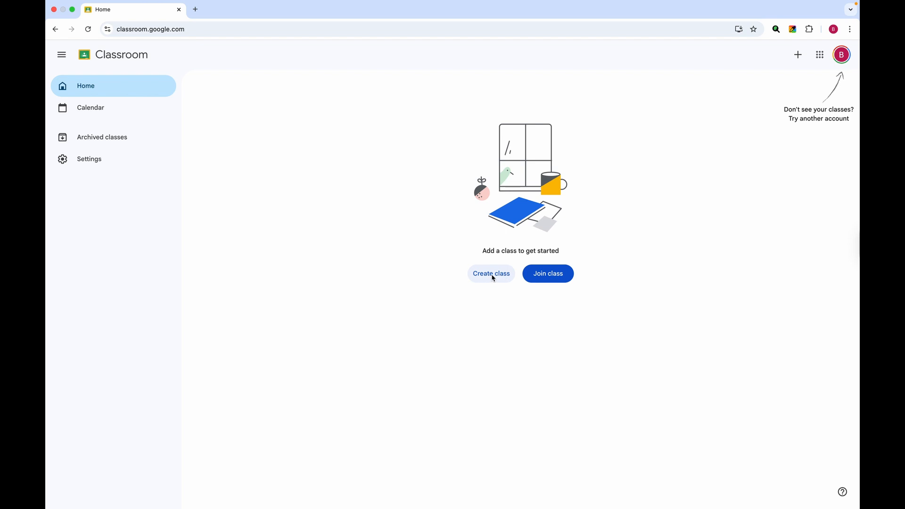
click(797, 55)
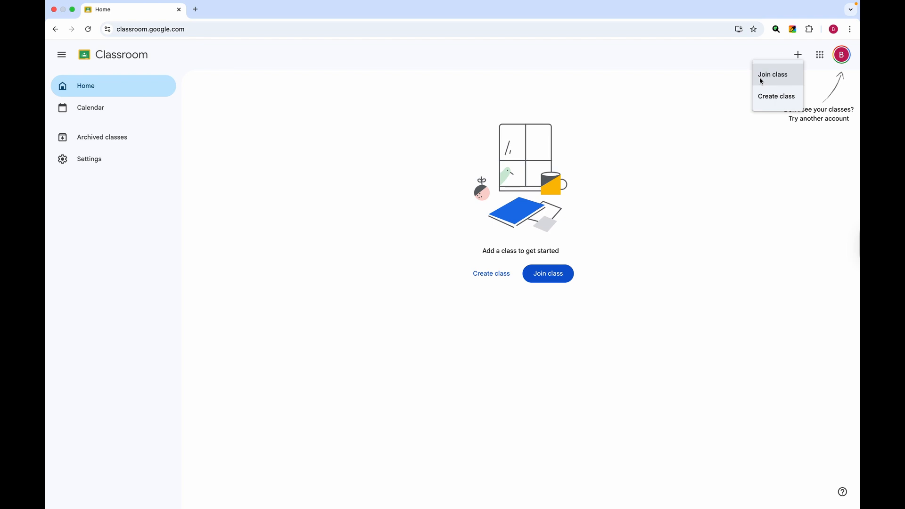
click(398, 203)
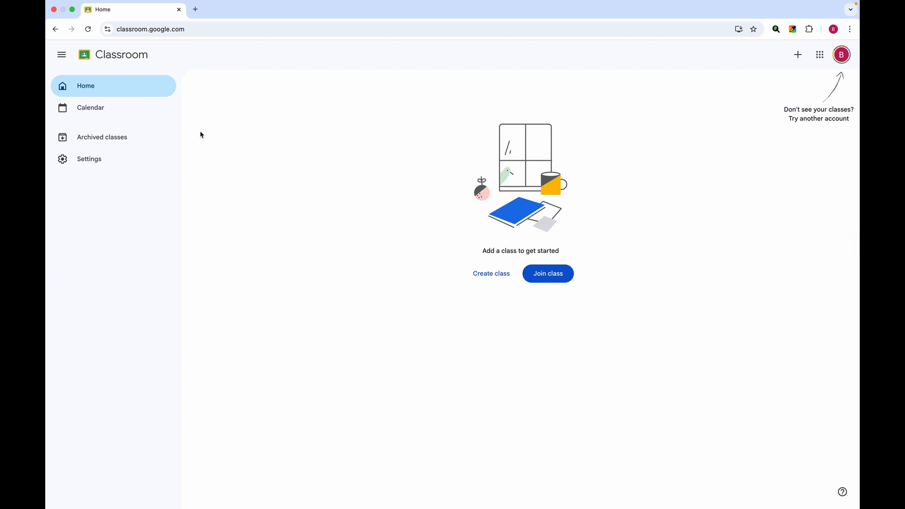
Collapse the navigation sidebar to icons, then expand it fully again.
click(61, 55)
mouse_move(66, 75)
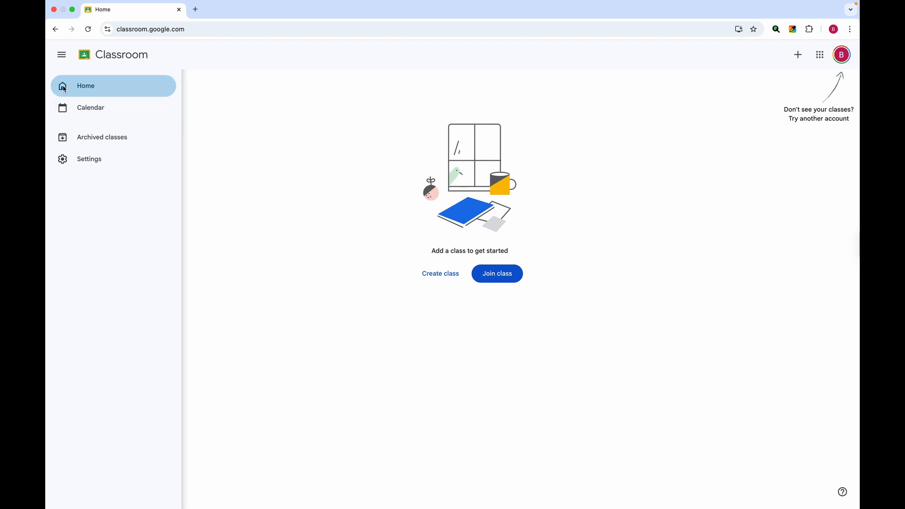
click(61, 54)
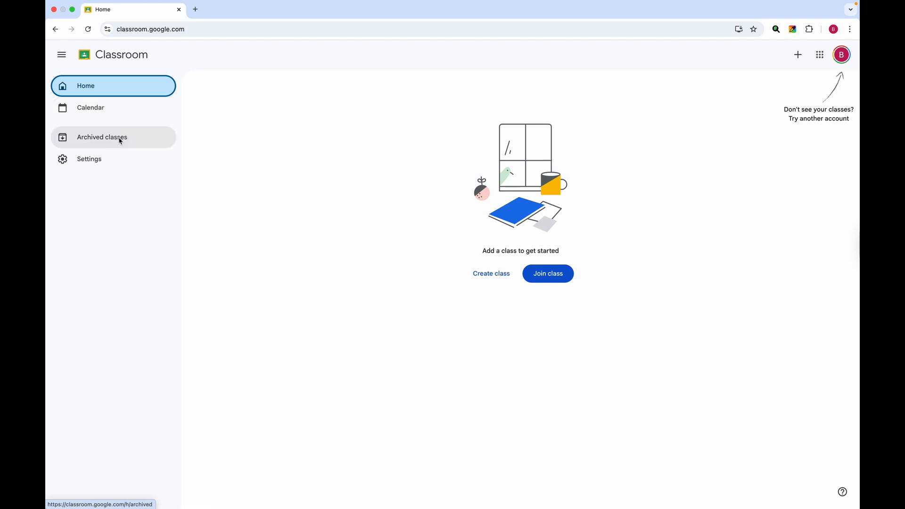
click(495, 277)
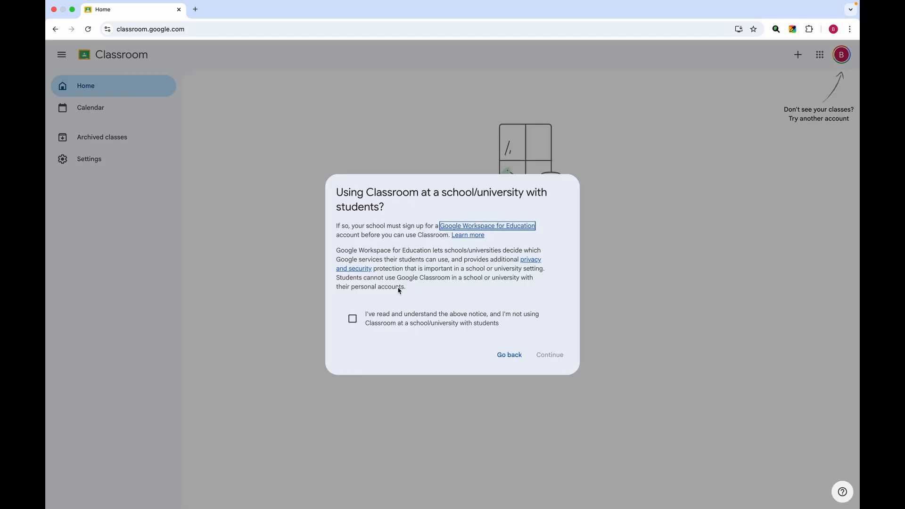
click(353, 320)
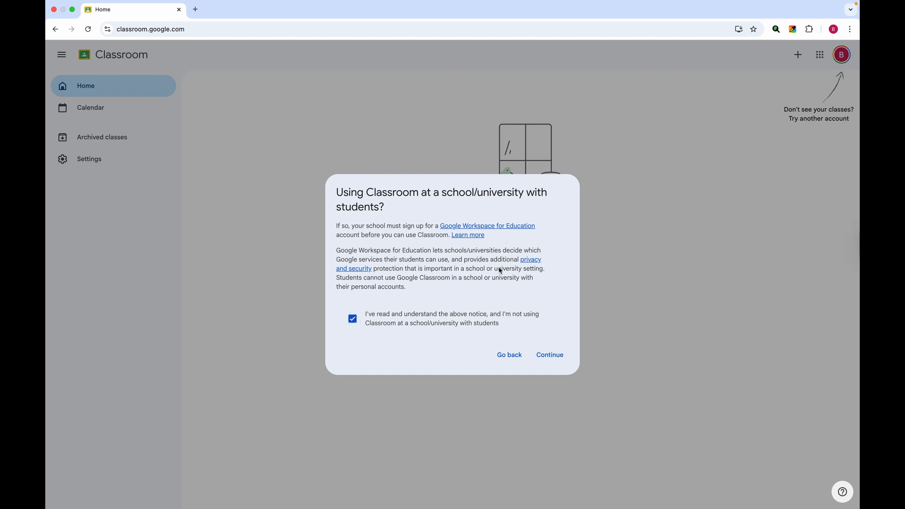
click(552, 355)
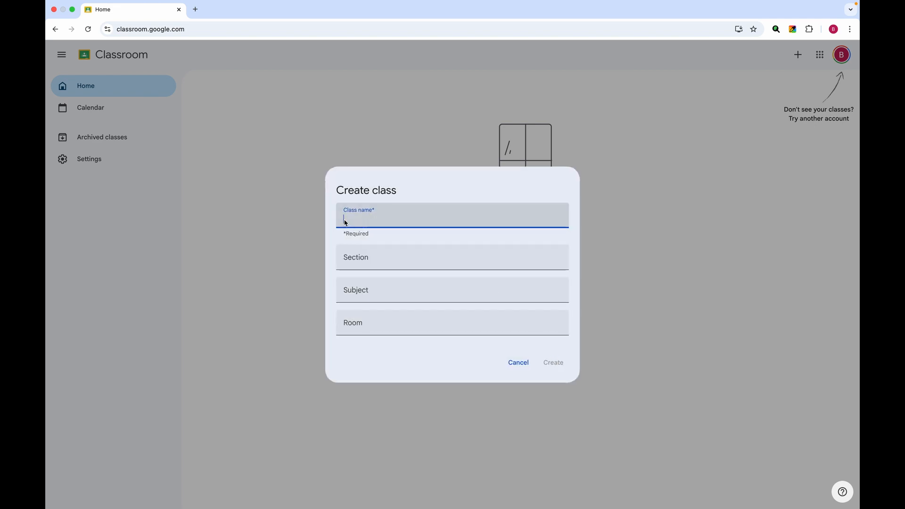
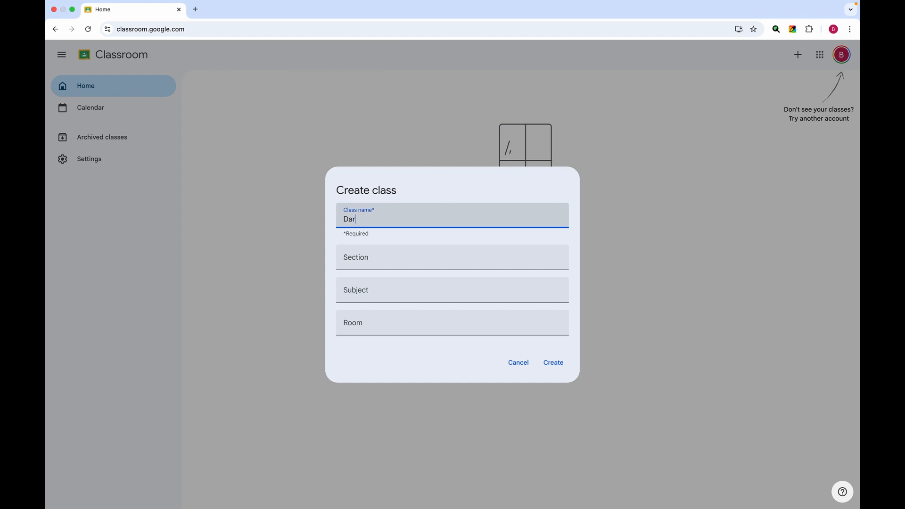
click(356, 260)
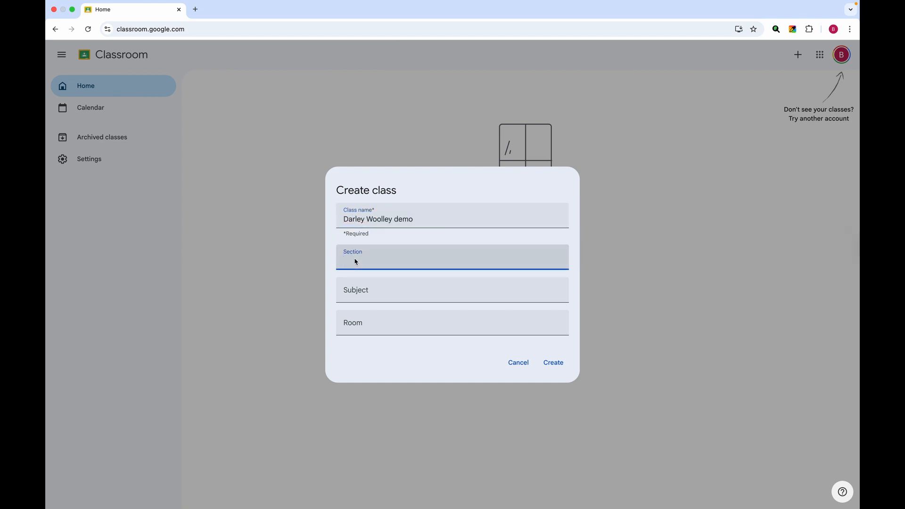
click(360, 293)
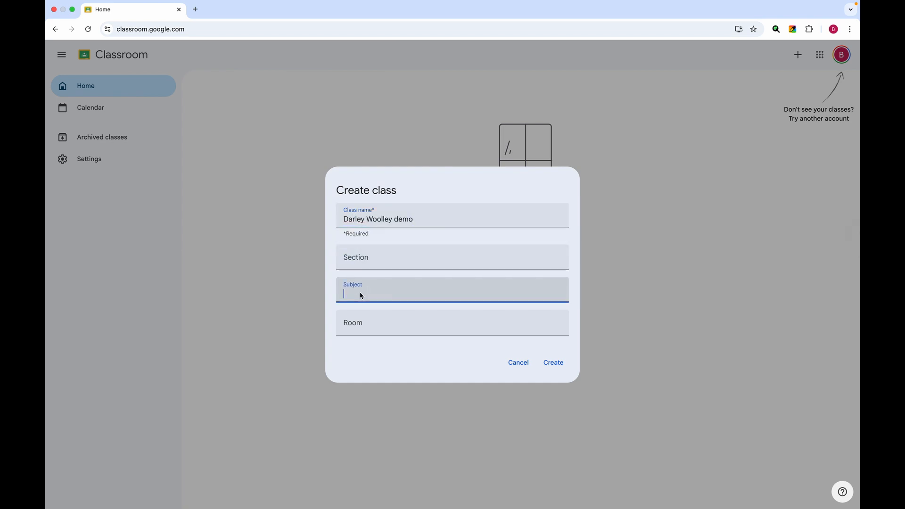
click(358, 324)
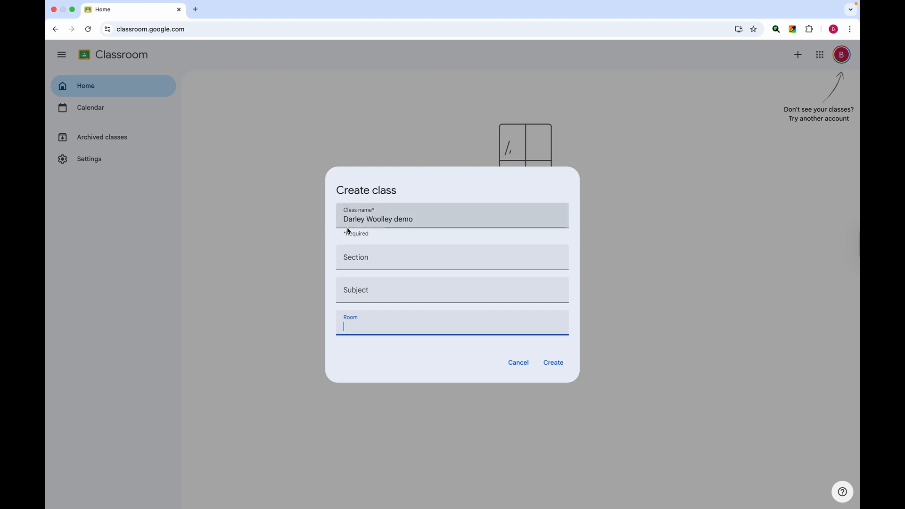
click(553, 362)
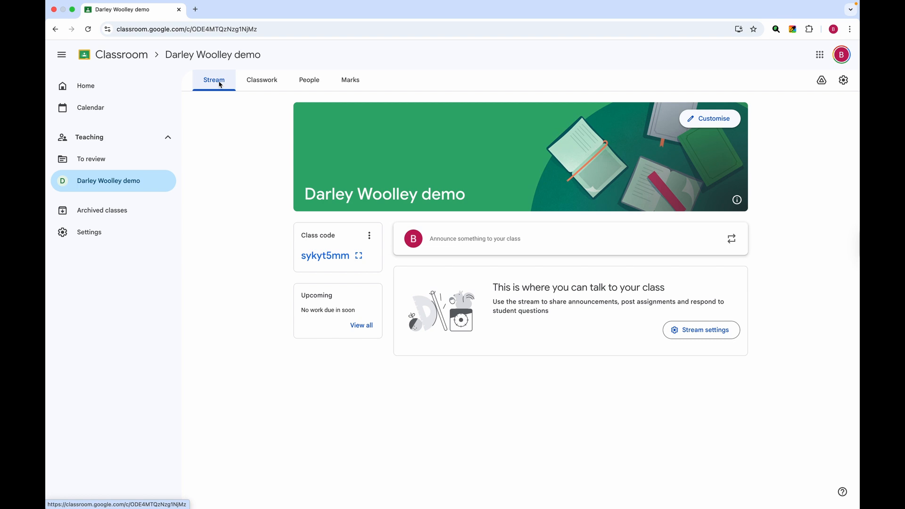
Look through the new class's Classwork, People and Marks pages.
click(267, 84)
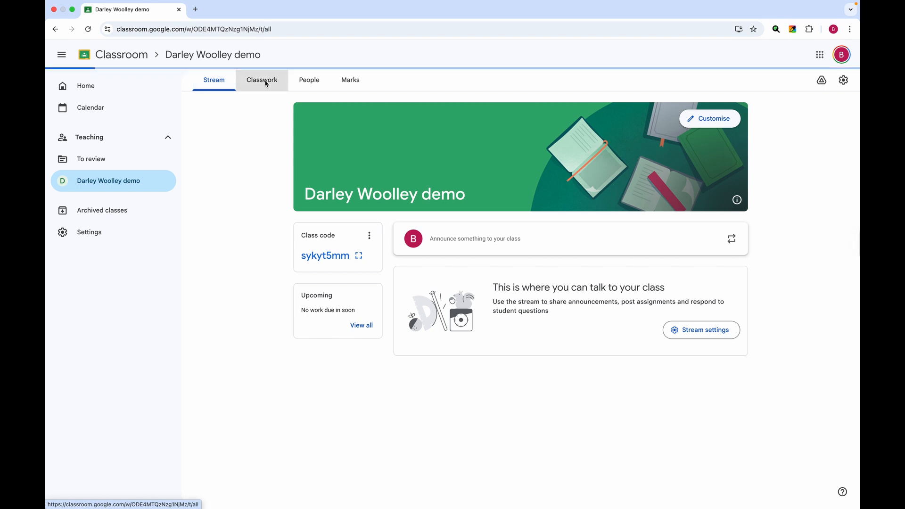
click(309, 83)
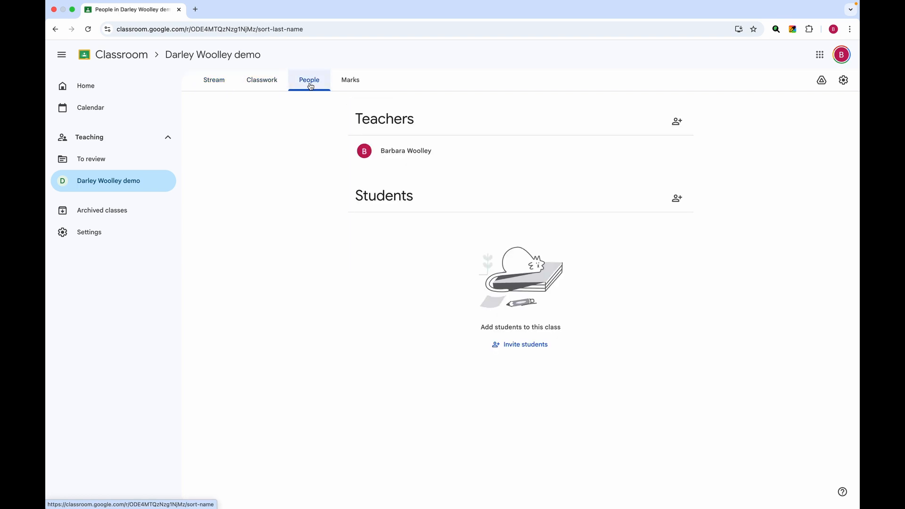
click(348, 86)
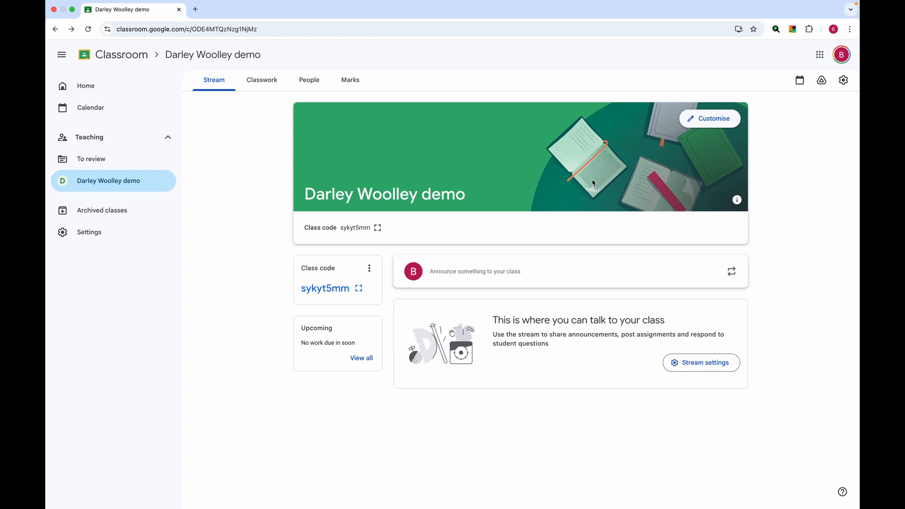
Browse the class header theme gallery, including the English & History images.
click(710, 122)
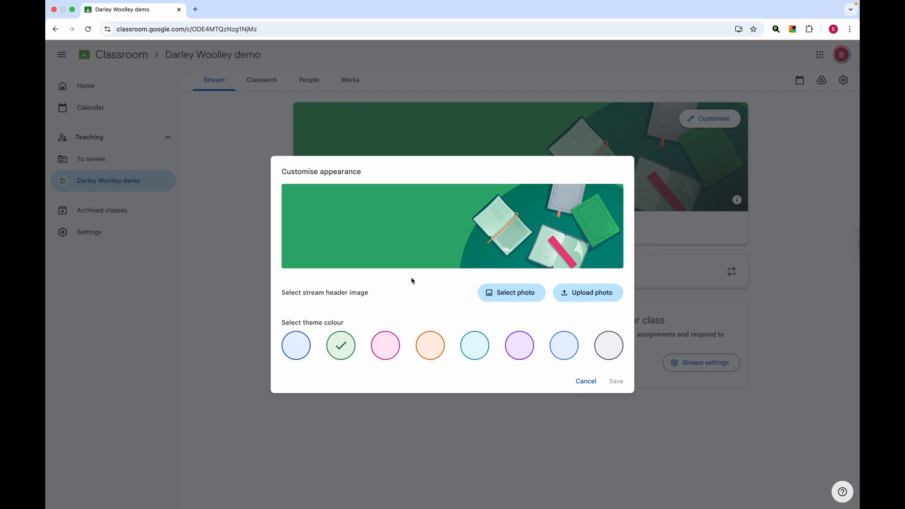
click(504, 294)
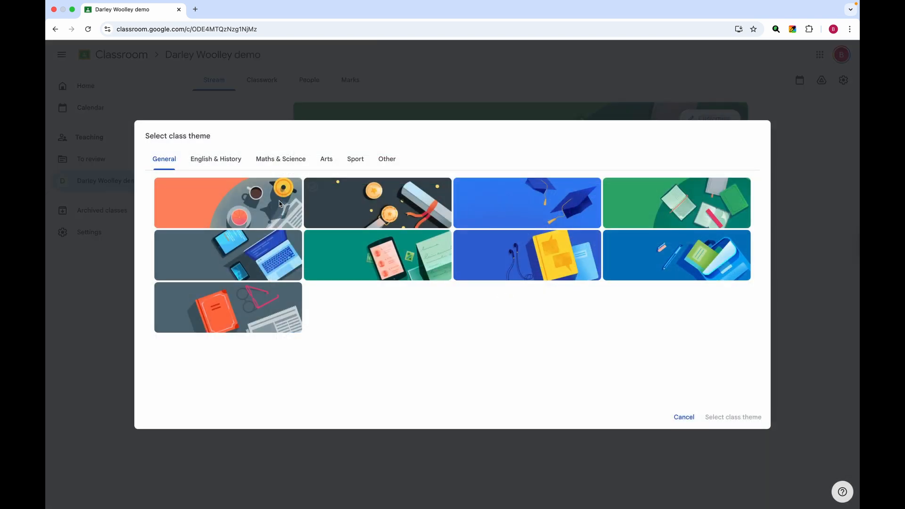
click(205, 163)
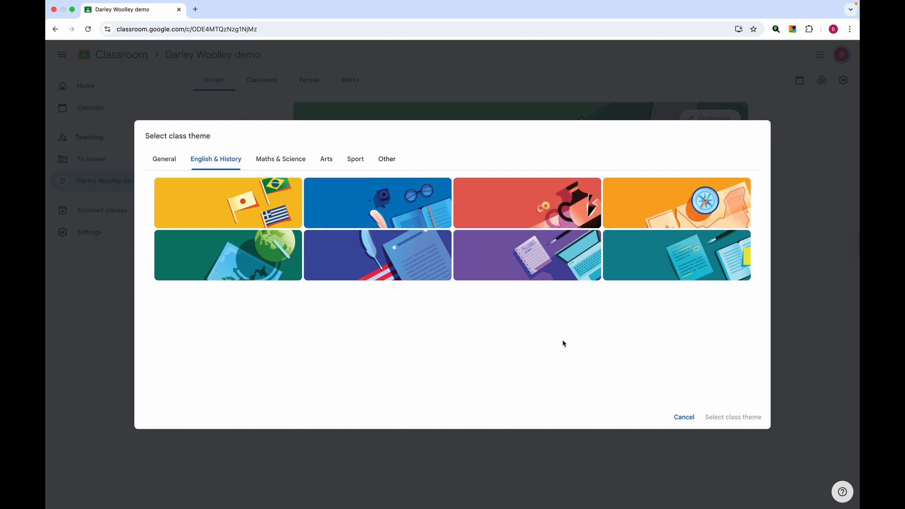
click(685, 423)
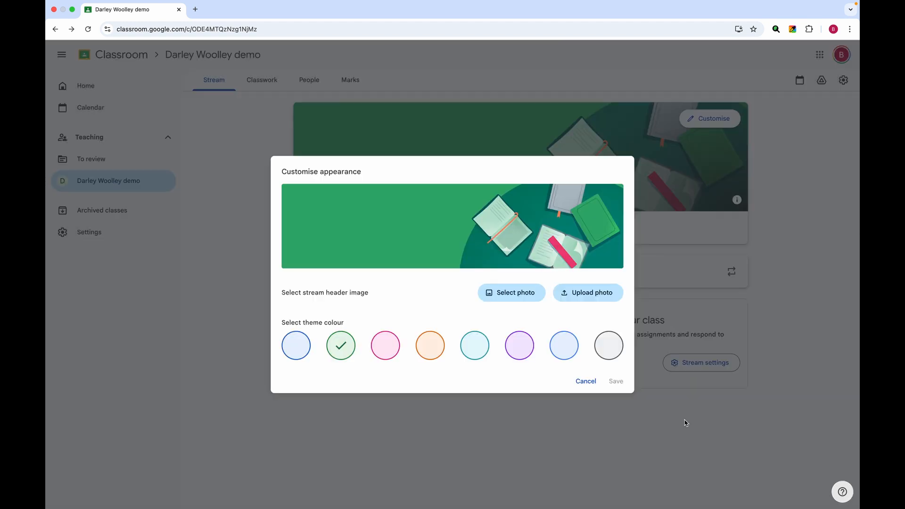
click(593, 296)
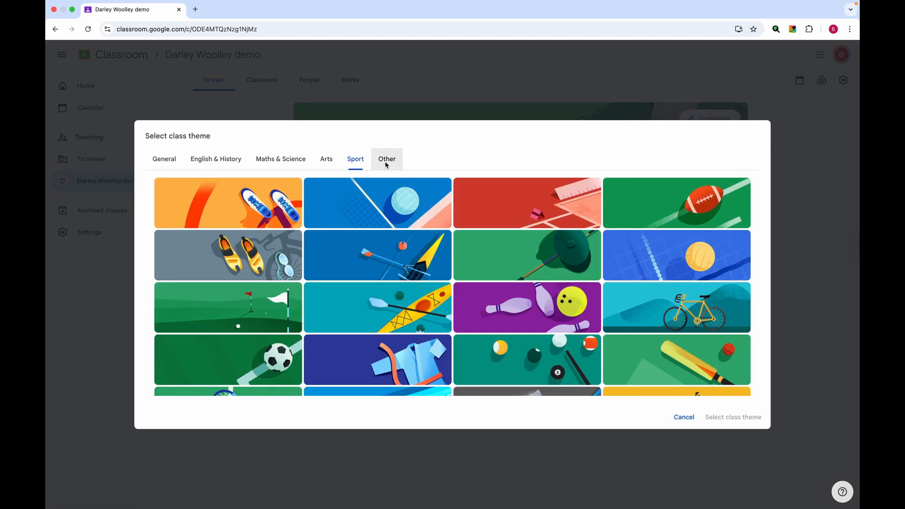
Apply and save the pink Maths & Science graph-and-calculator theme.
click(266, 167)
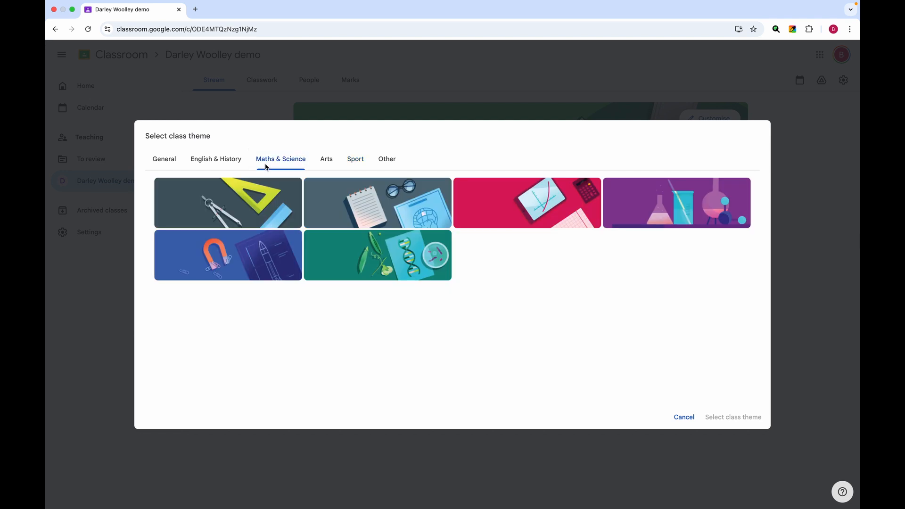
click(506, 208)
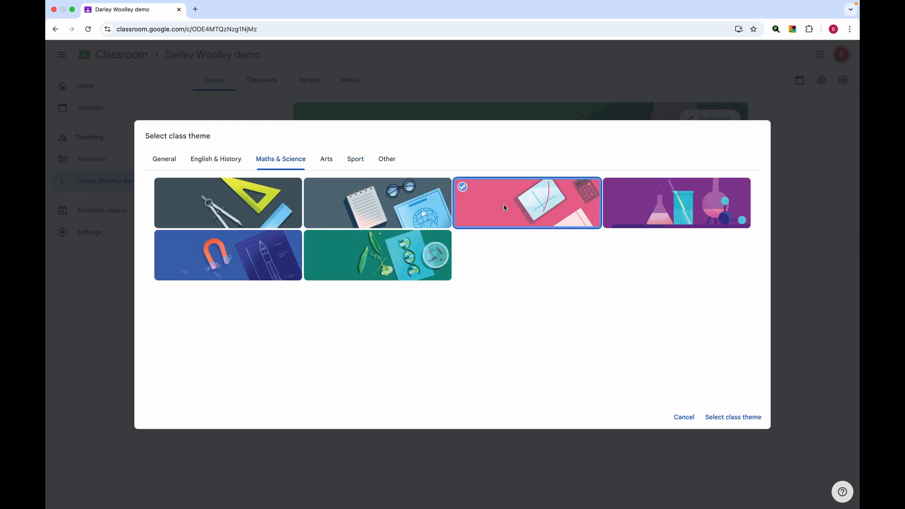
click(726, 418)
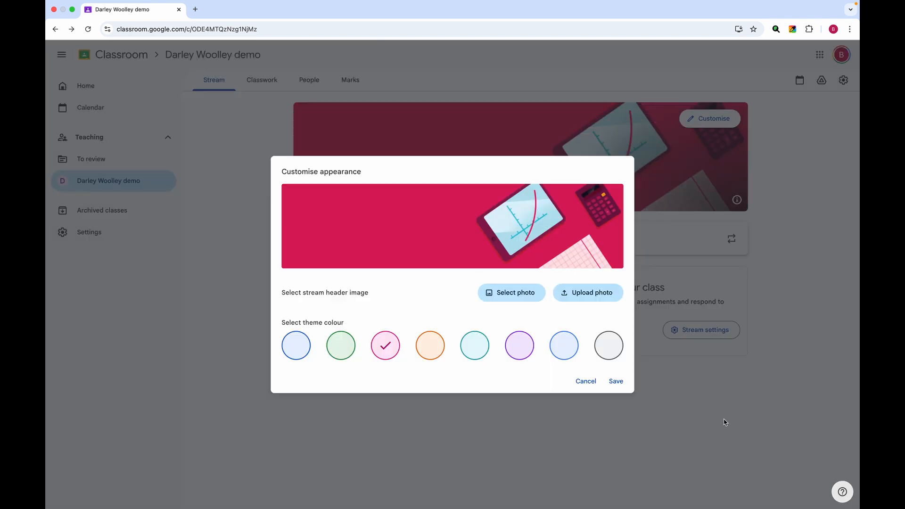
click(612, 380)
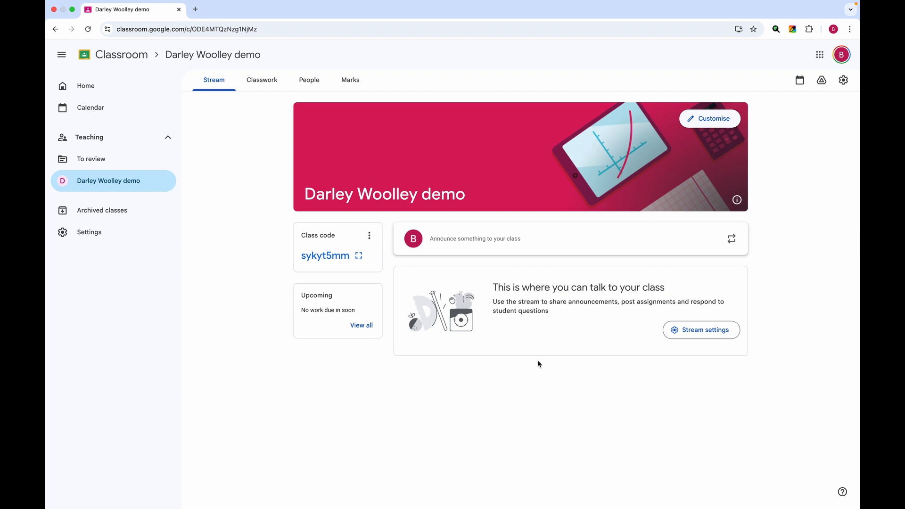
click(432, 246)
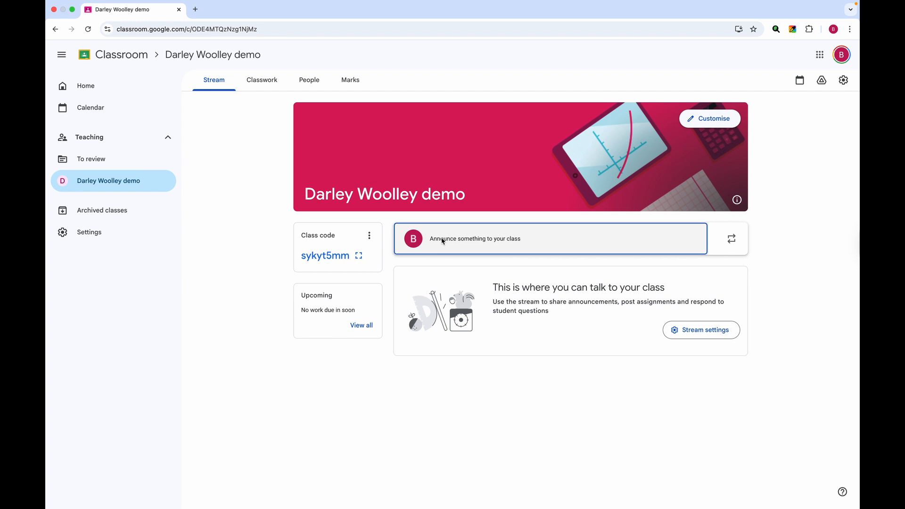
Start an announcement and check its All students recipient list, which has no students yet.
click(443, 242)
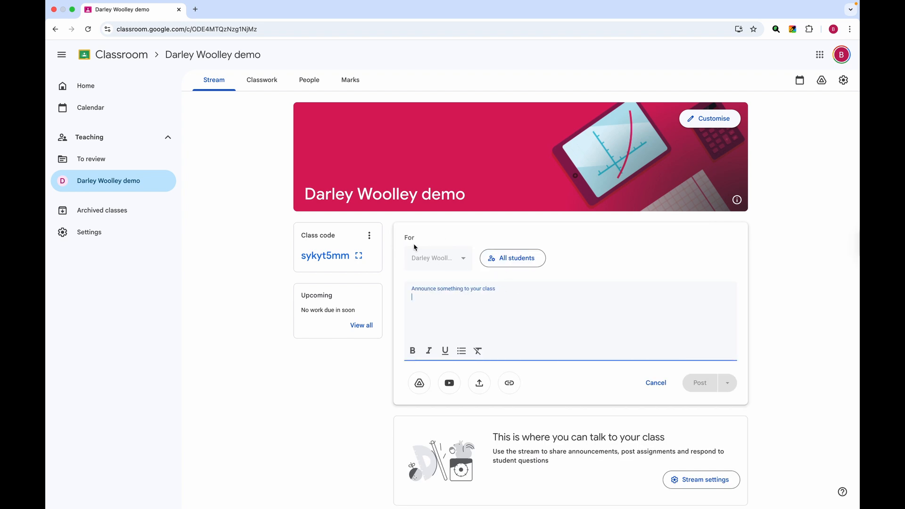
click(515, 261)
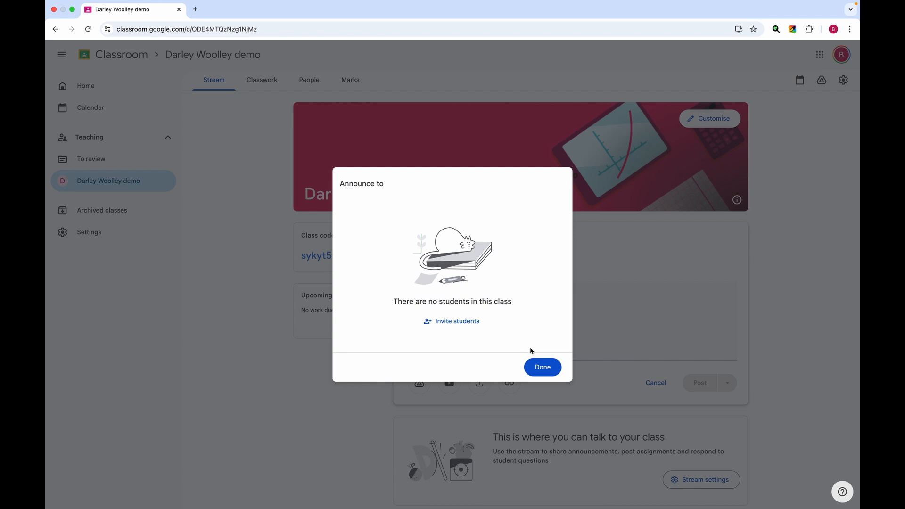
click(539, 368)
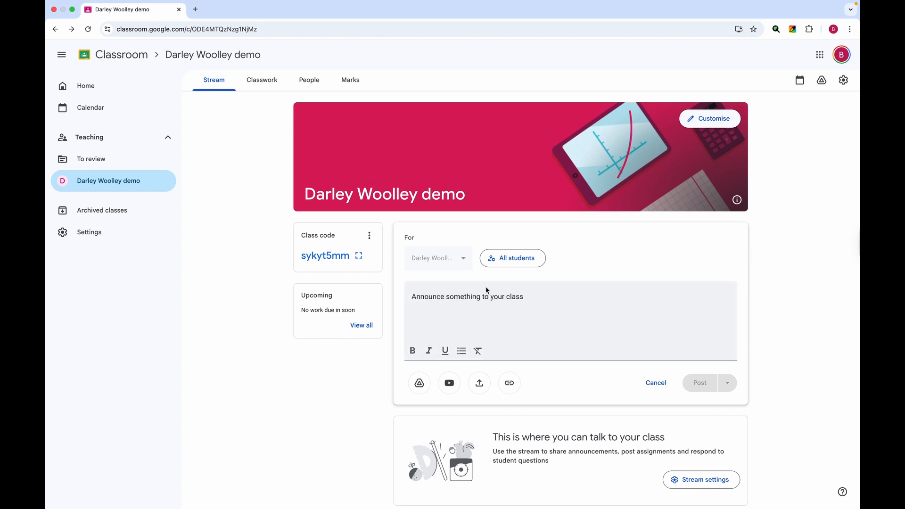
key(ctrl+Right)
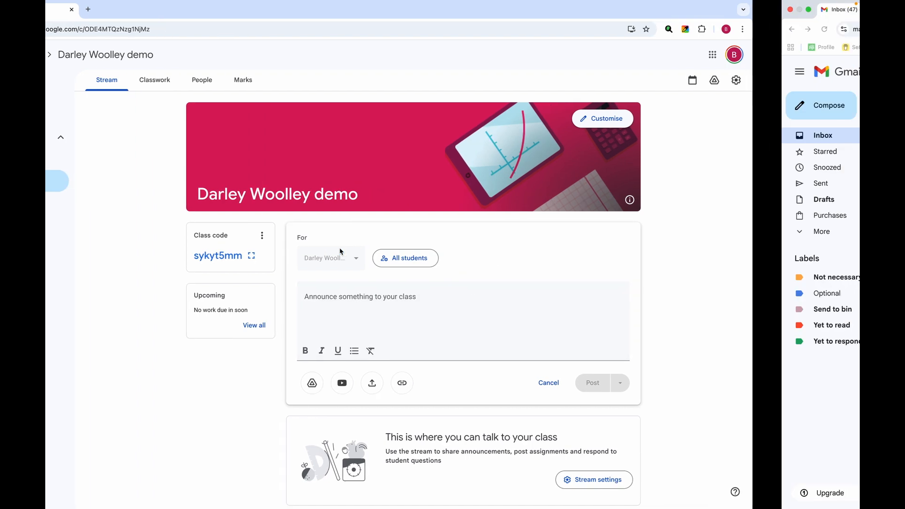
key(ctrl+Left)
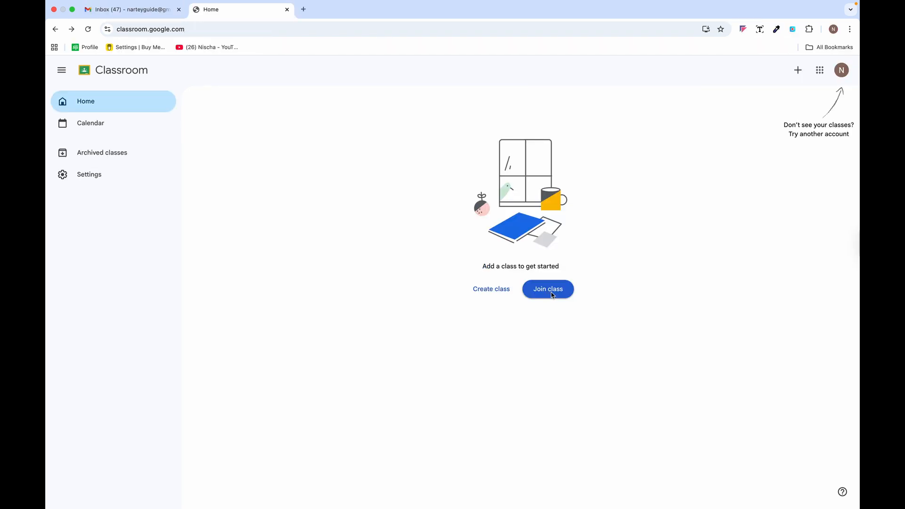
click(549, 289)
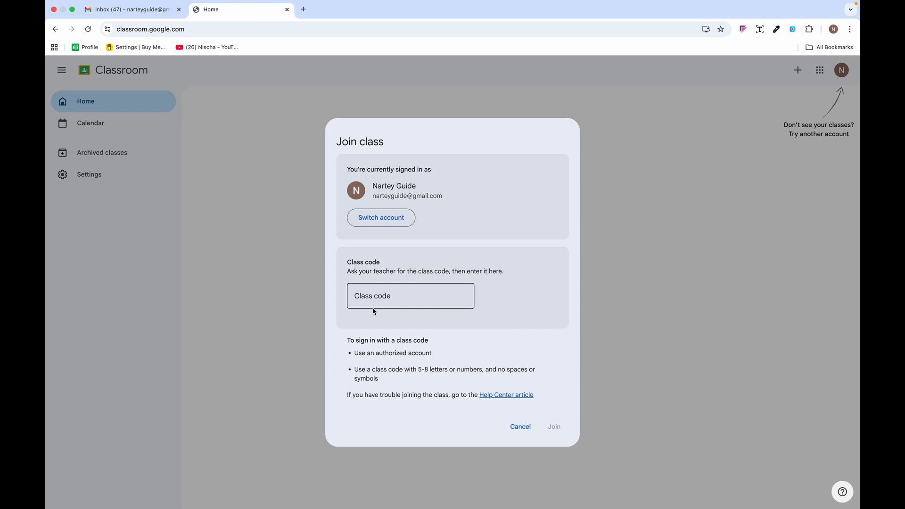
key(ctrl+Left)
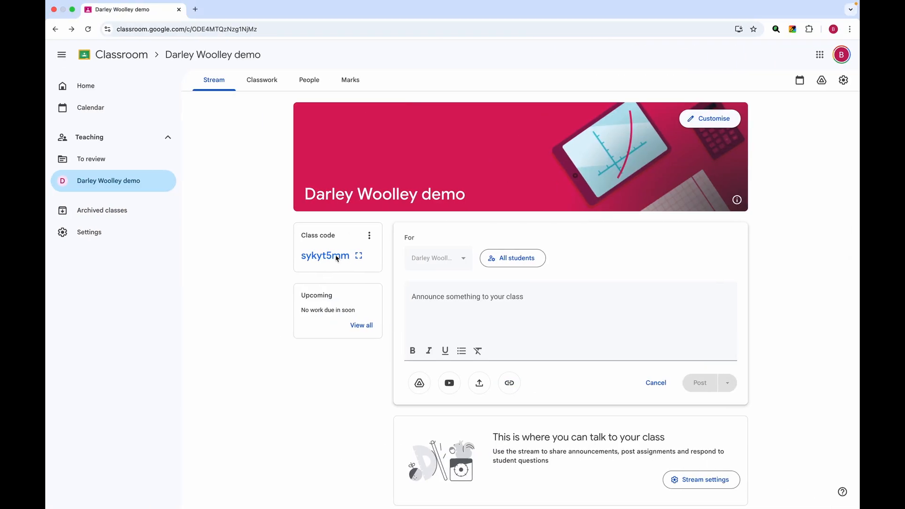
key(ctrl+Right)
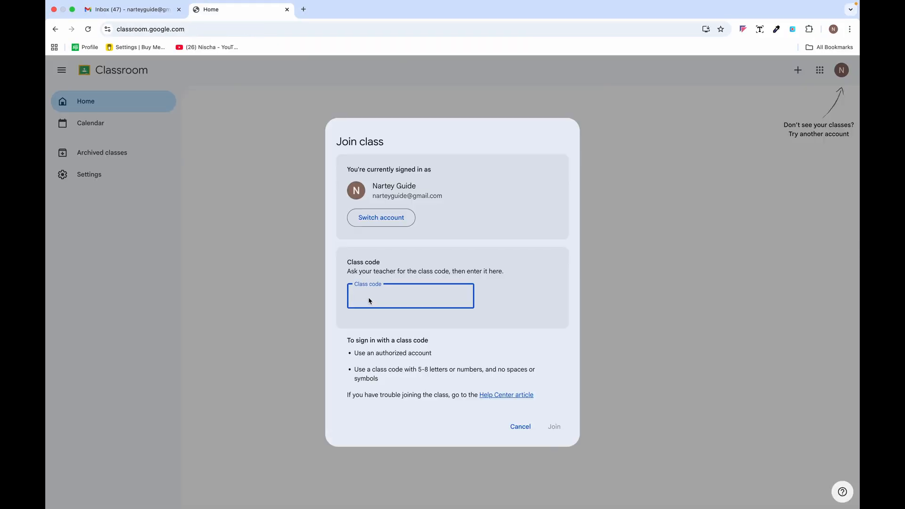
click(554, 427)
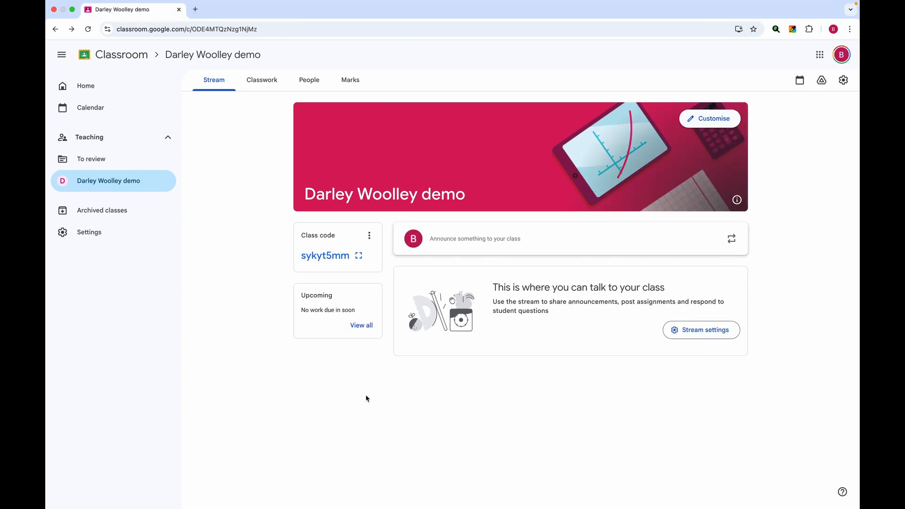
Untick All students so the announcement draft is addressed to 0 students.
click(444, 245)
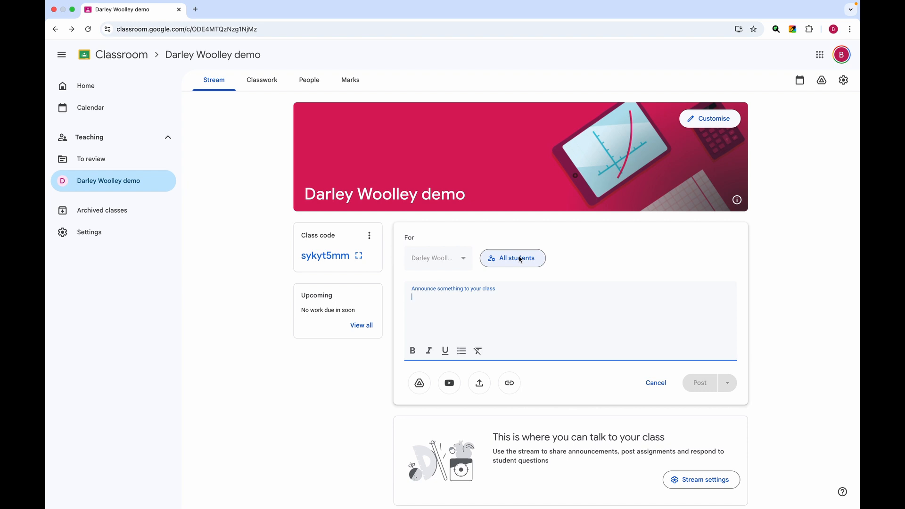
click(508, 259)
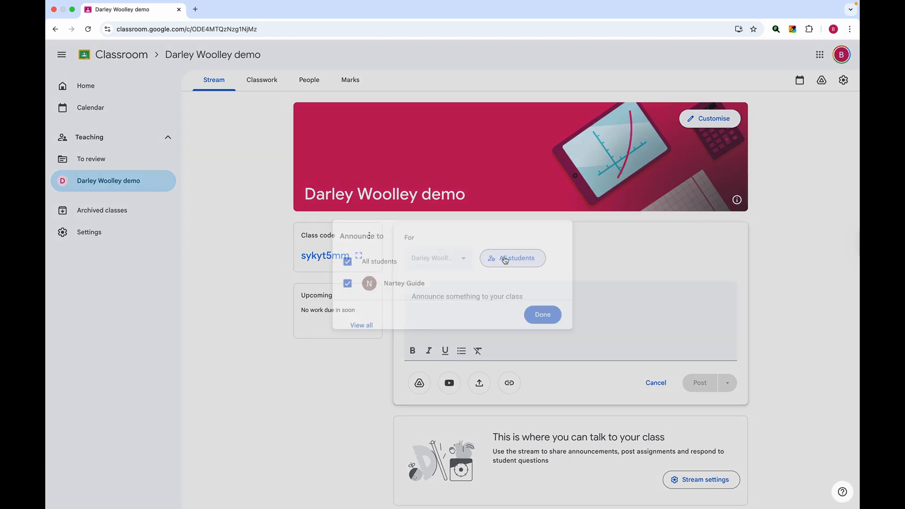
click(348, 261)
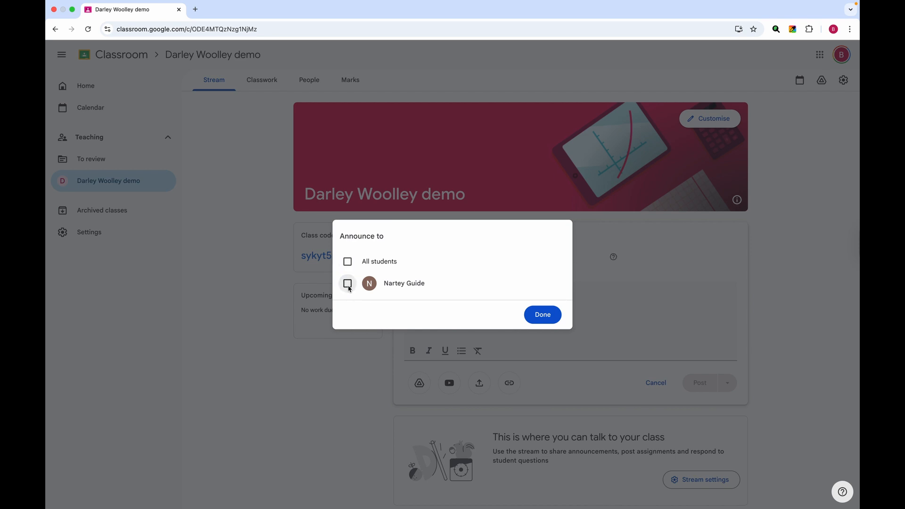
click(542, 314)
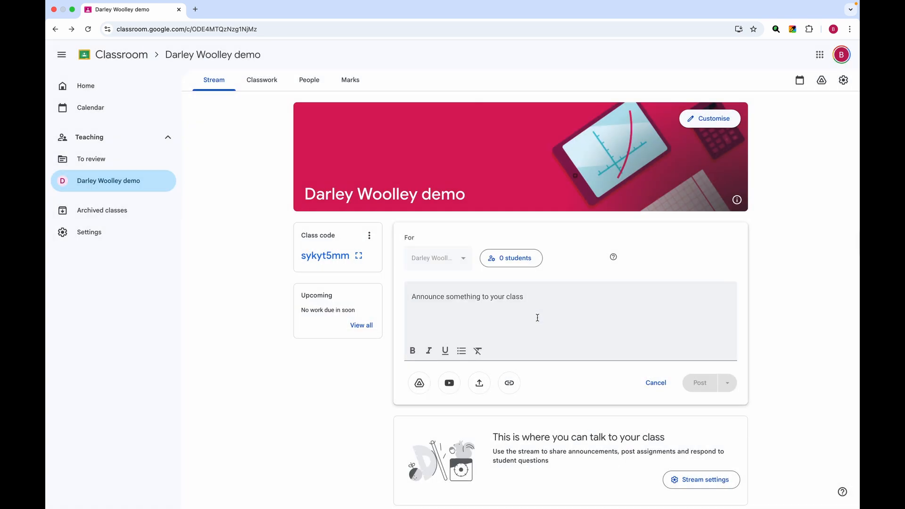
Pick a new stream posting permission in the class settings and save it.
click(699, 483)
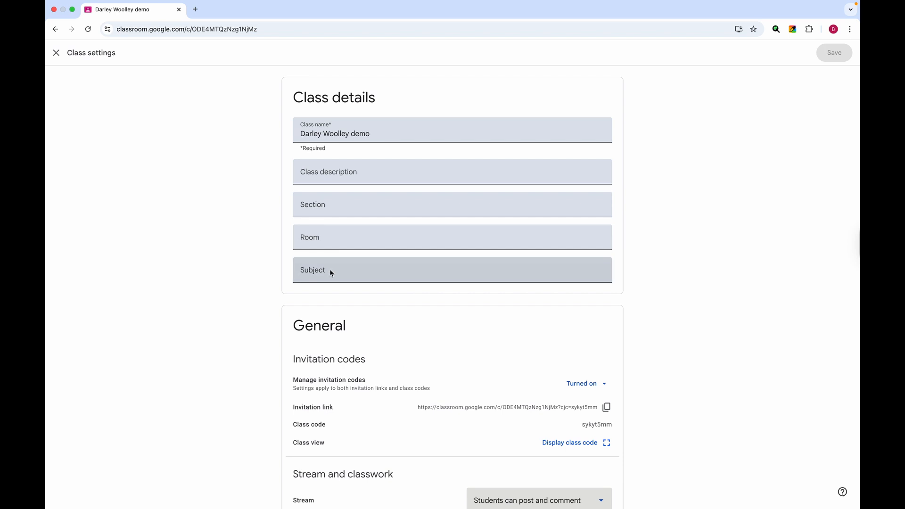
scroll(405, 341, down, 3)
scroll(404, 341, down, 2)
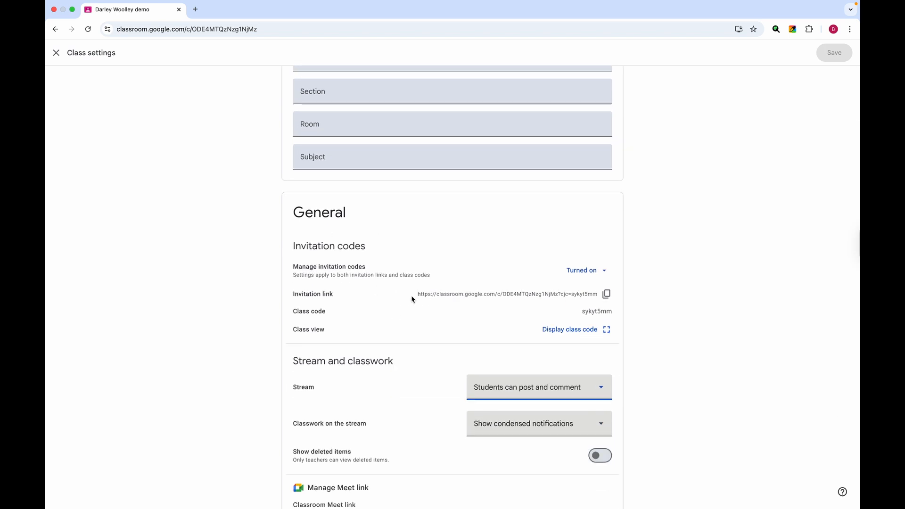
scroll(412, 298, down, 3)
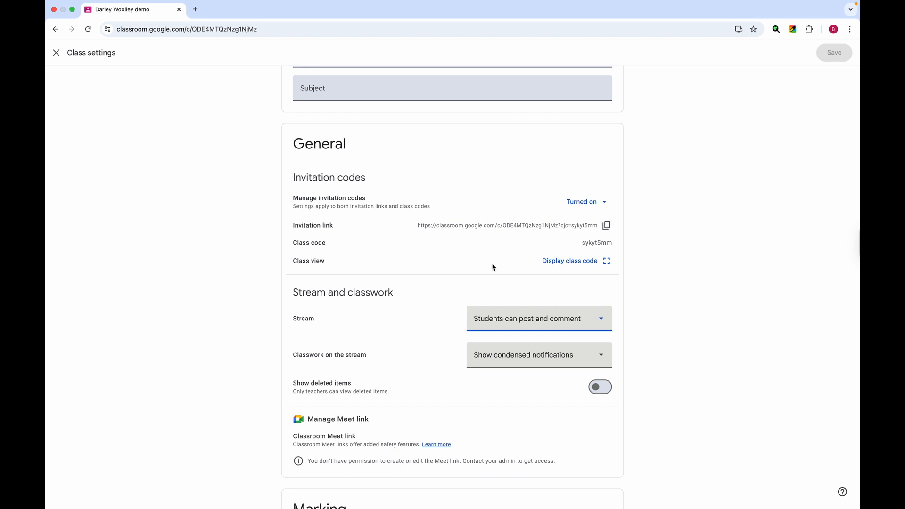
scroll(480, 312, down, 3)
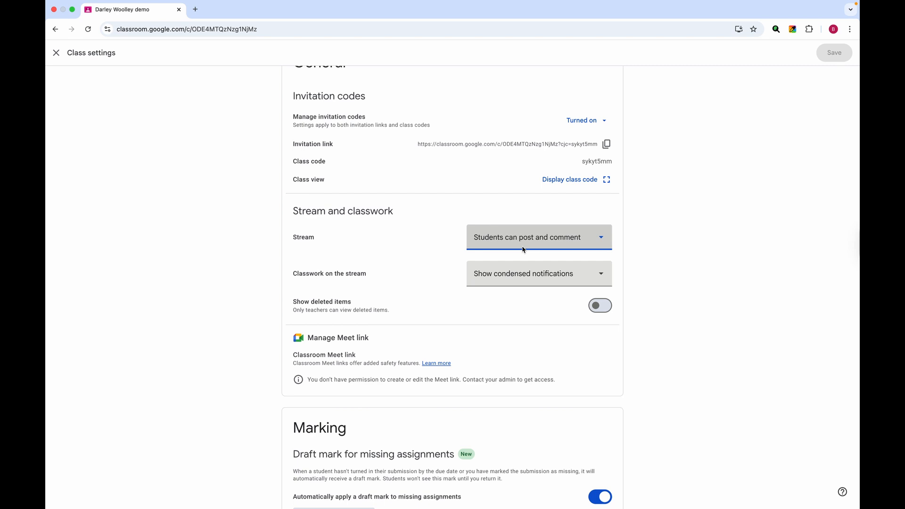
click(602, 242)
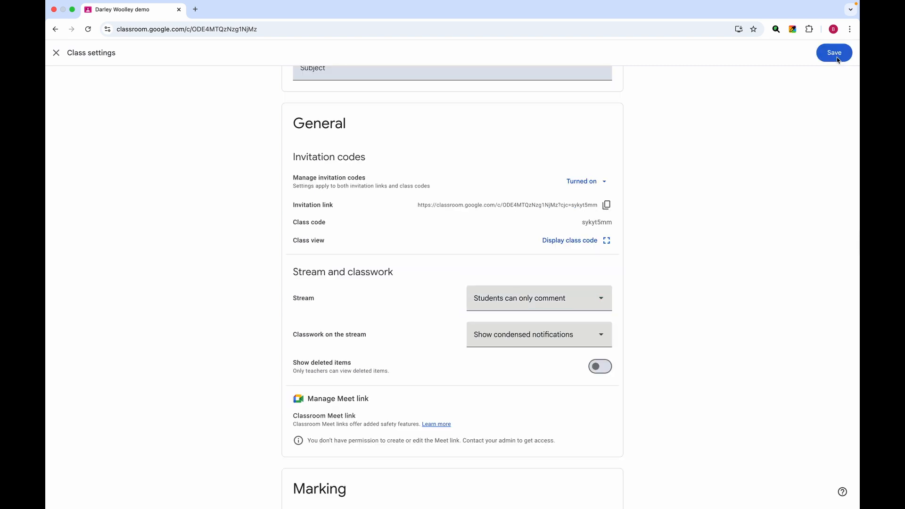
click(837, 57)
From the Classwork page's Create menu, start a new Quiz assignment with a Blank Quiz form.
click(262, 79)
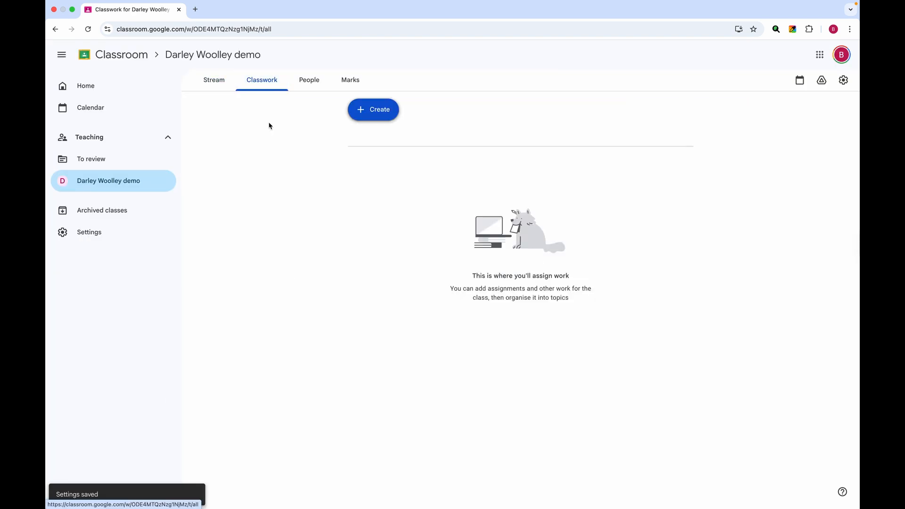
click(387, 116)
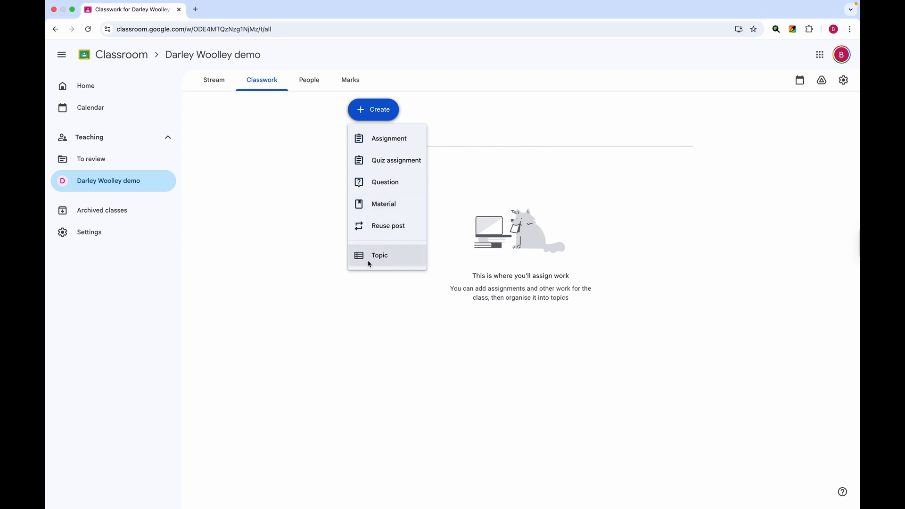
click(383, 164)
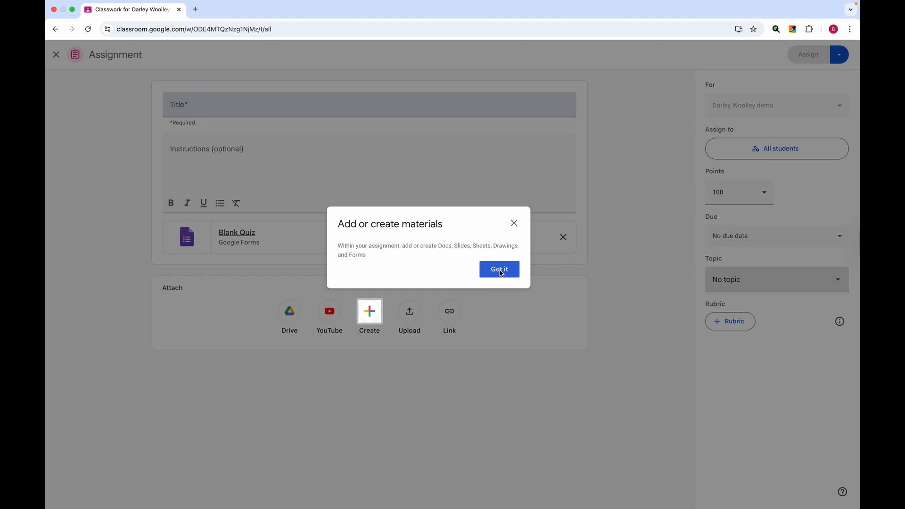
click(499, 272)
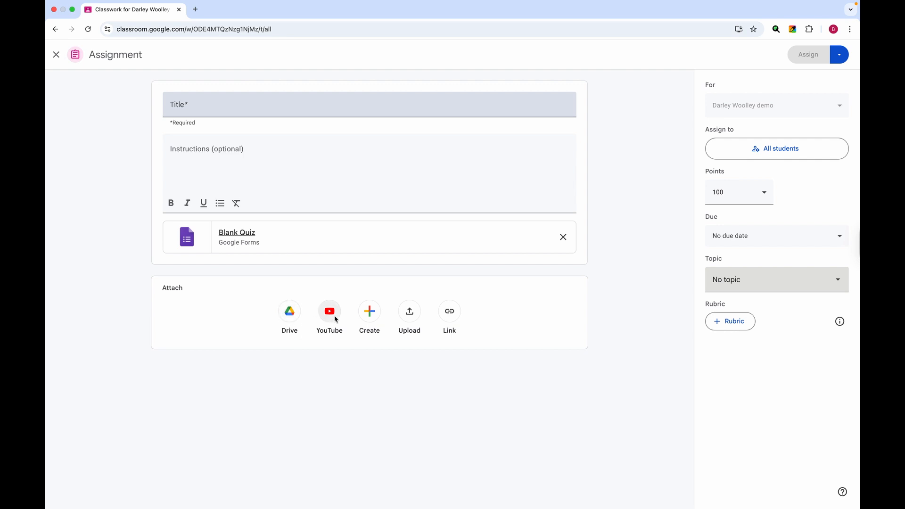
click(375, 317)
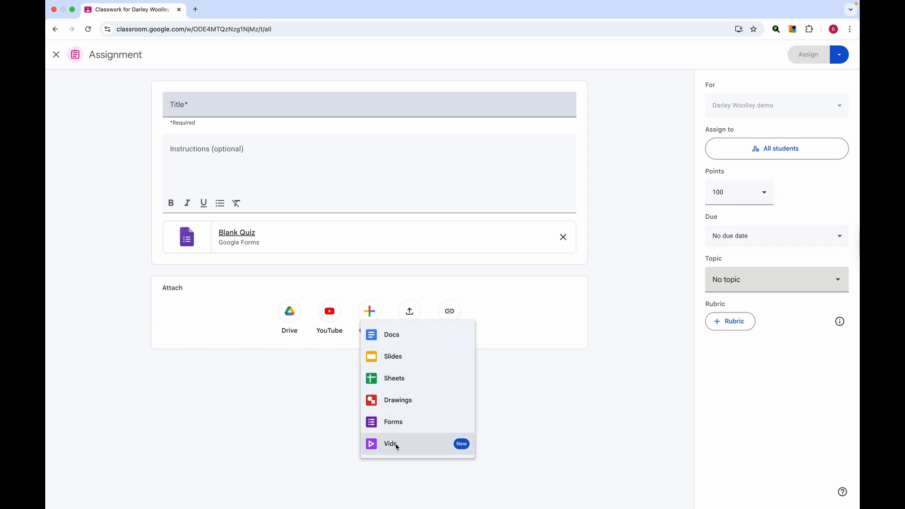
click(409, 311)
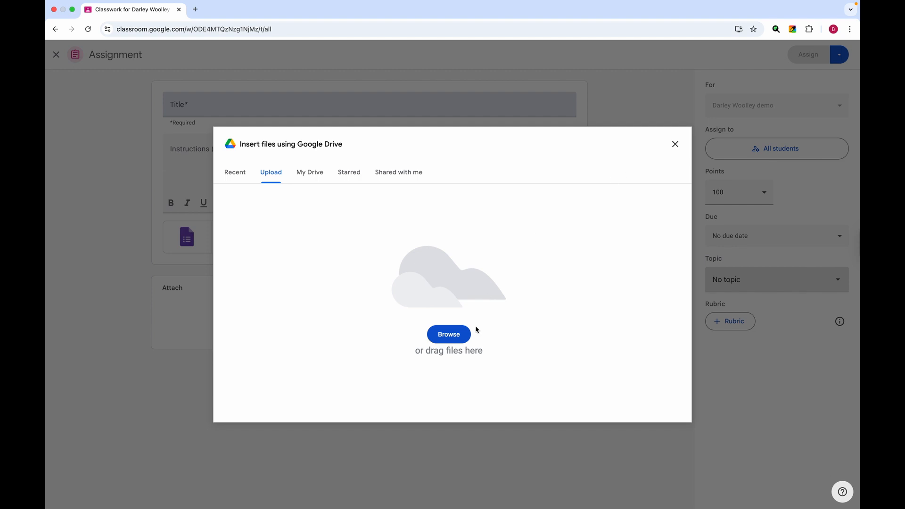
click(675, 144)
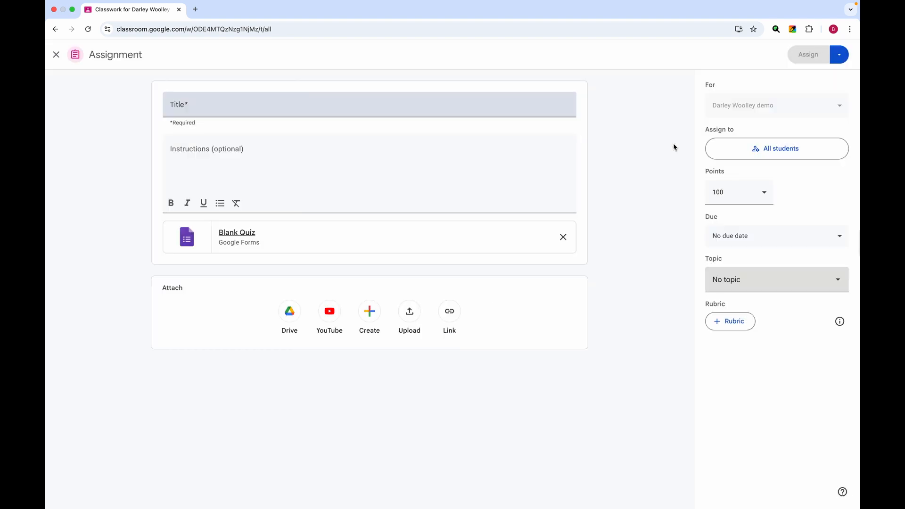
click(449, 315)
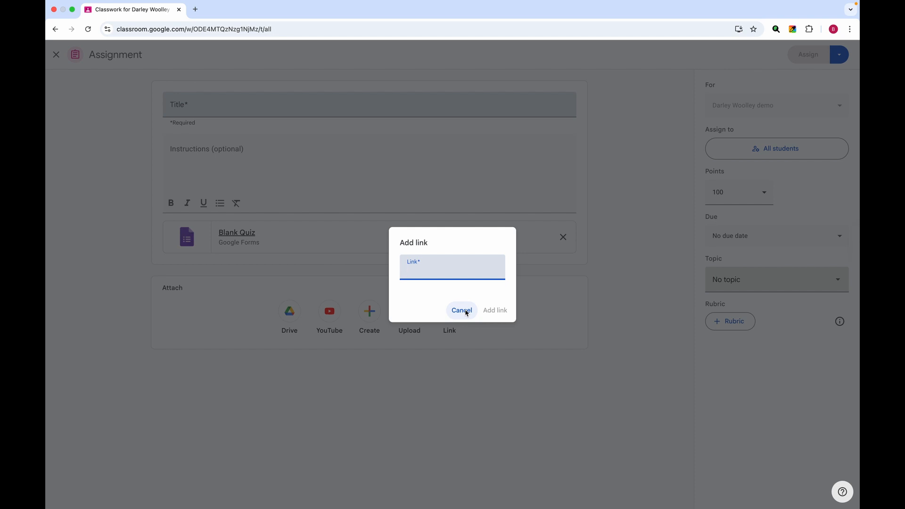
click(462, 310)
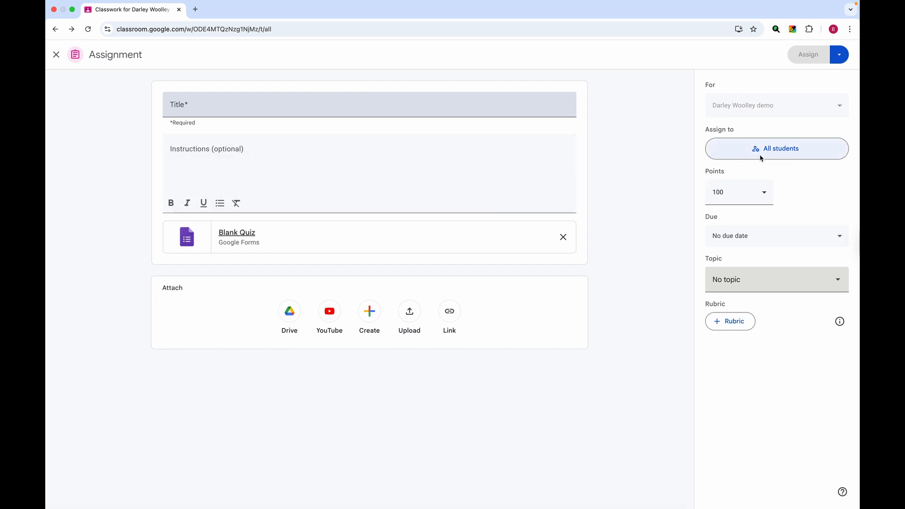
Change the quiz points from 100 to Unmarked and leave the due date empty.
click(764, 195)
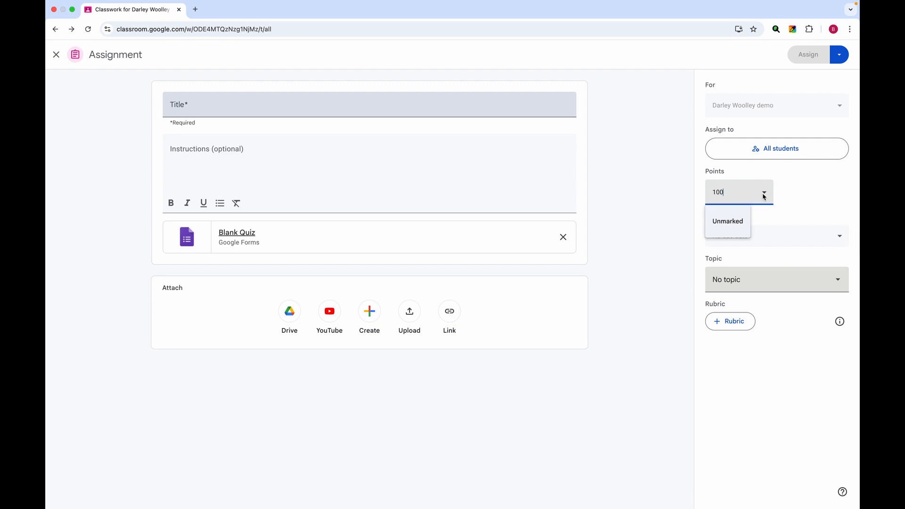
click(727, 224)
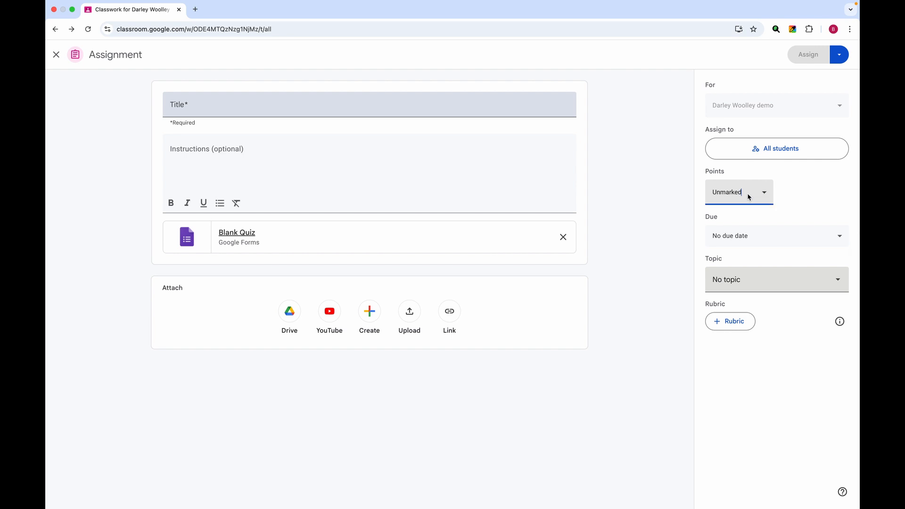
click(839, 237)
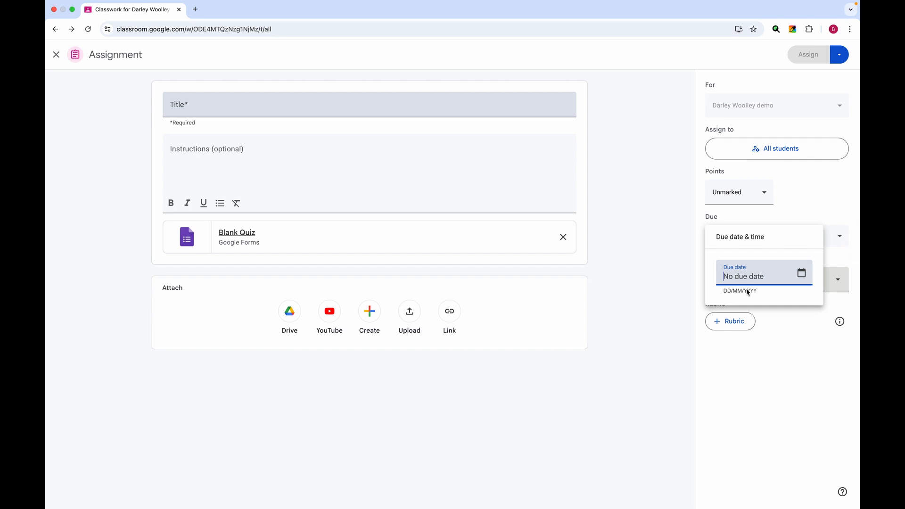
click(802, 274)
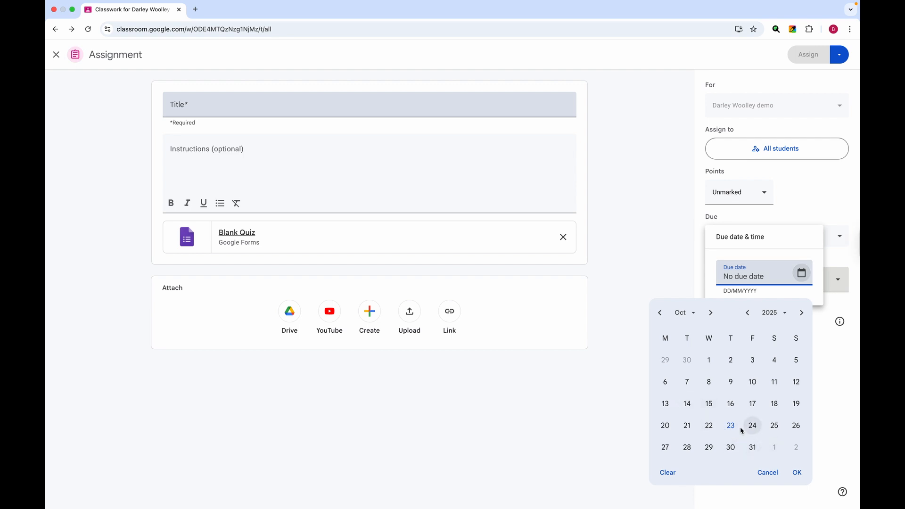
click(797, 473)
click(776, 360)
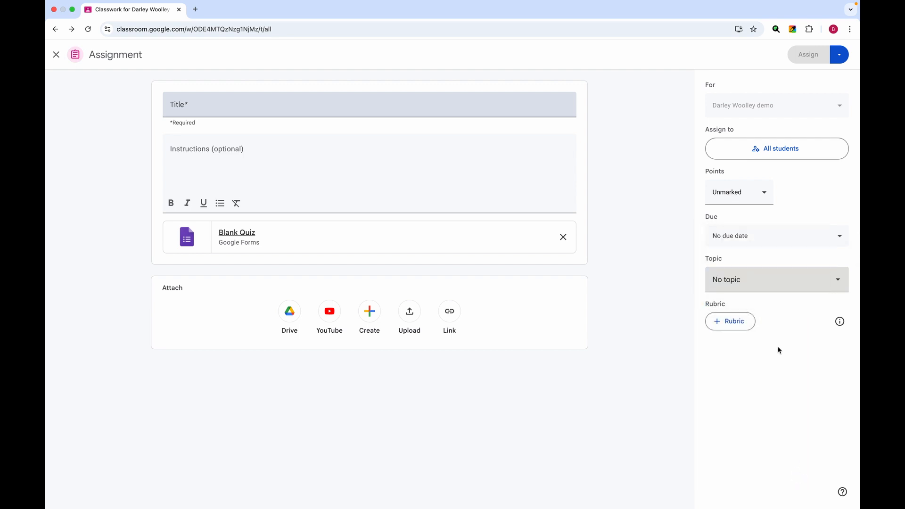
click(839, 281)
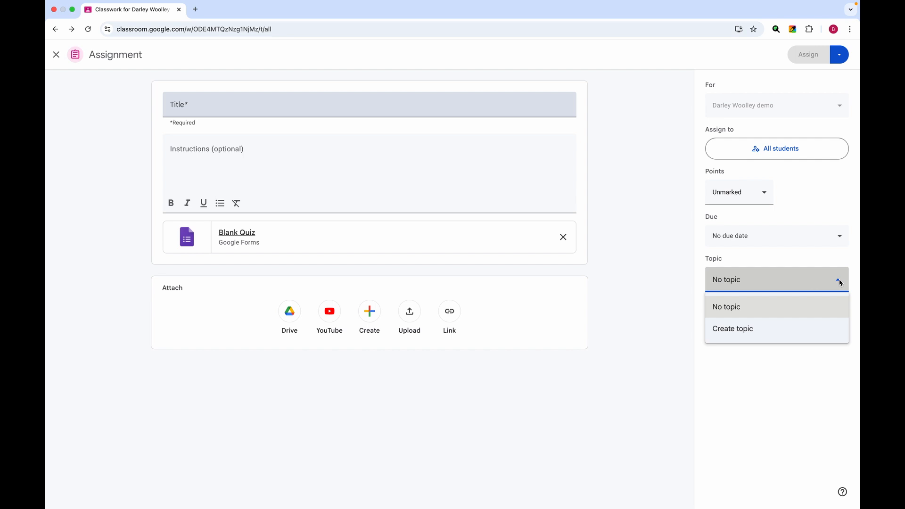
File the quiz under a new topic Calculations and add the instruction 'Calculate 2+2'.
click(729, 329)
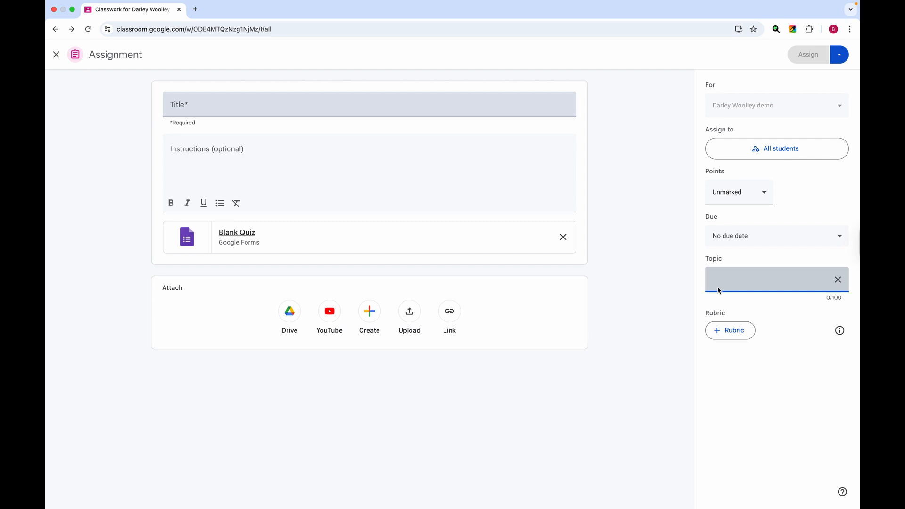
text(Calculations)
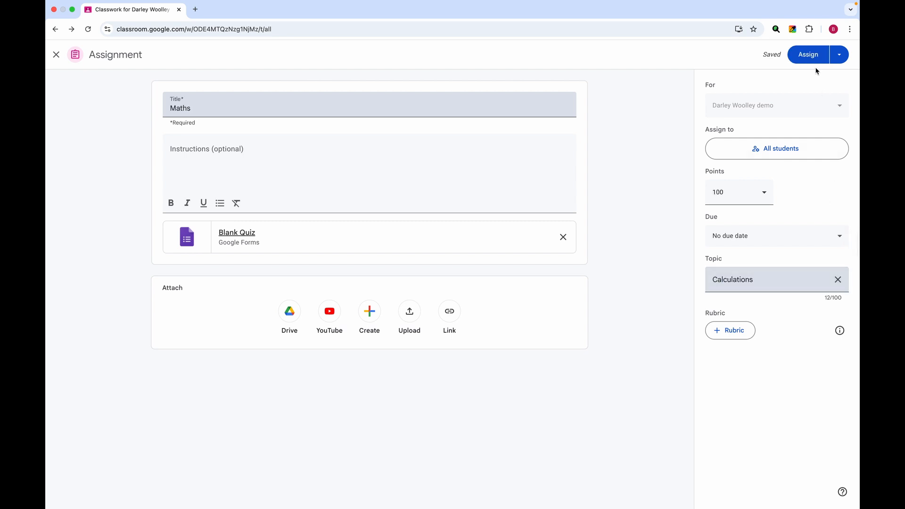
click(837, 55)
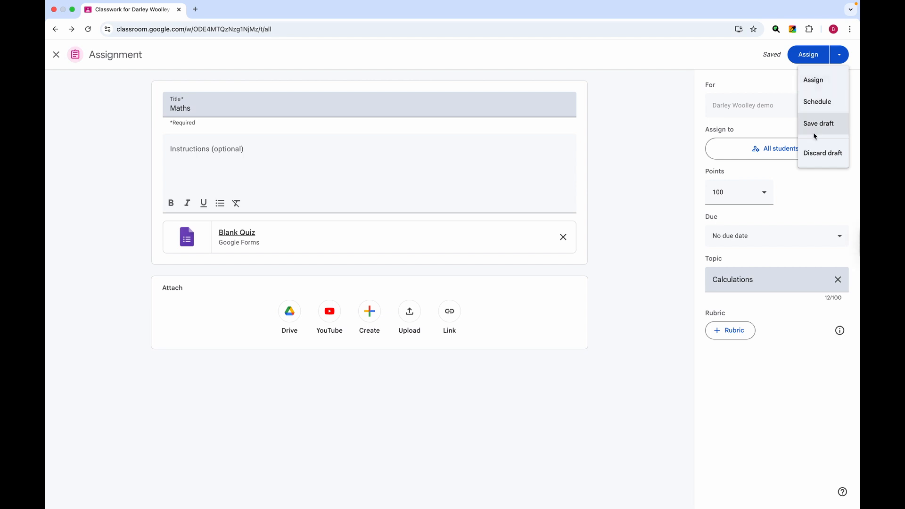
click(627, 155)
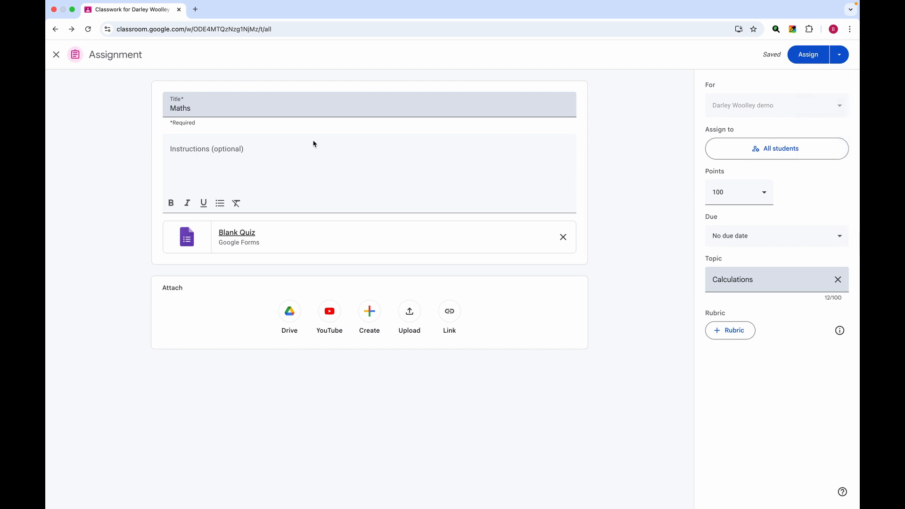
click(184, 149)
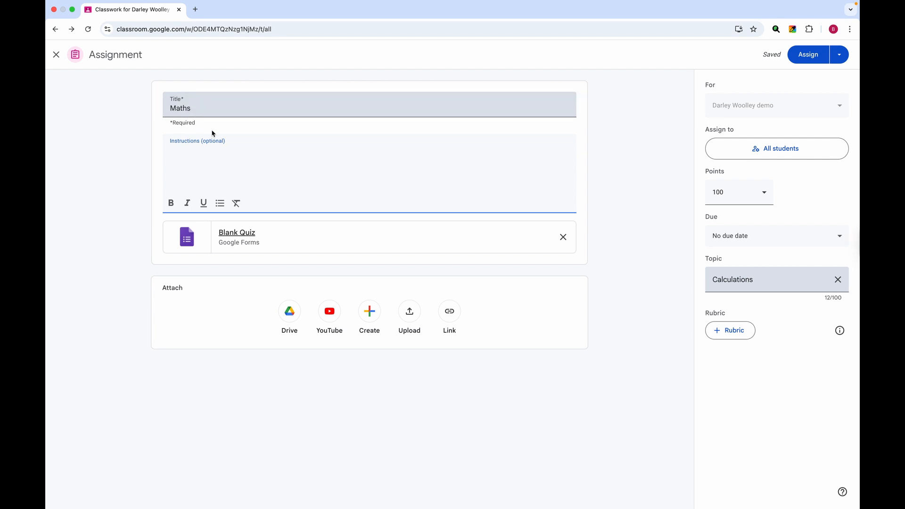
text(Calculate 2+2)
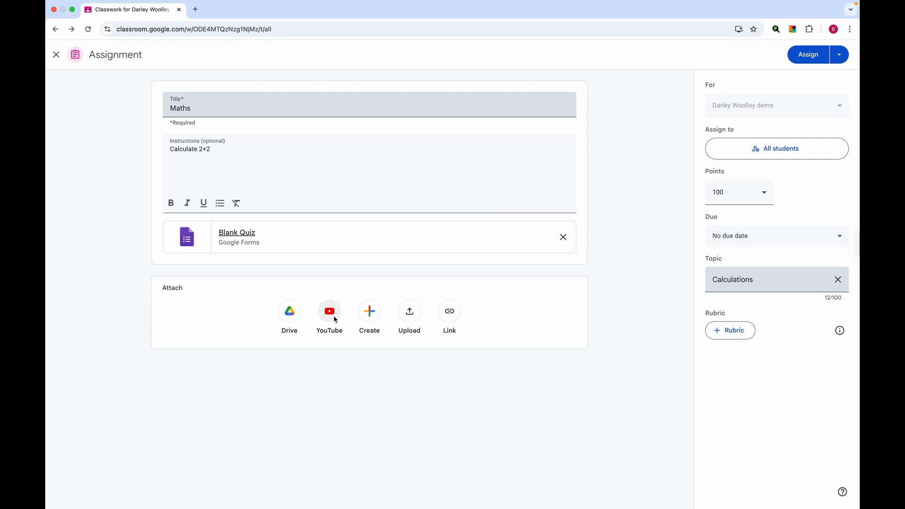
Copy the share link of YouTube's 'How to Present Your SCREEN in Google Meet' video.
click(329, 314)
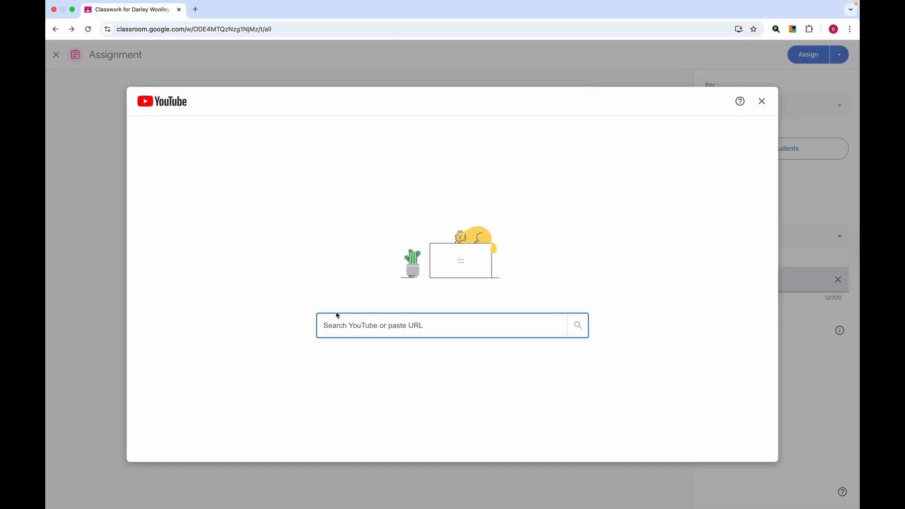
click(196, 9)
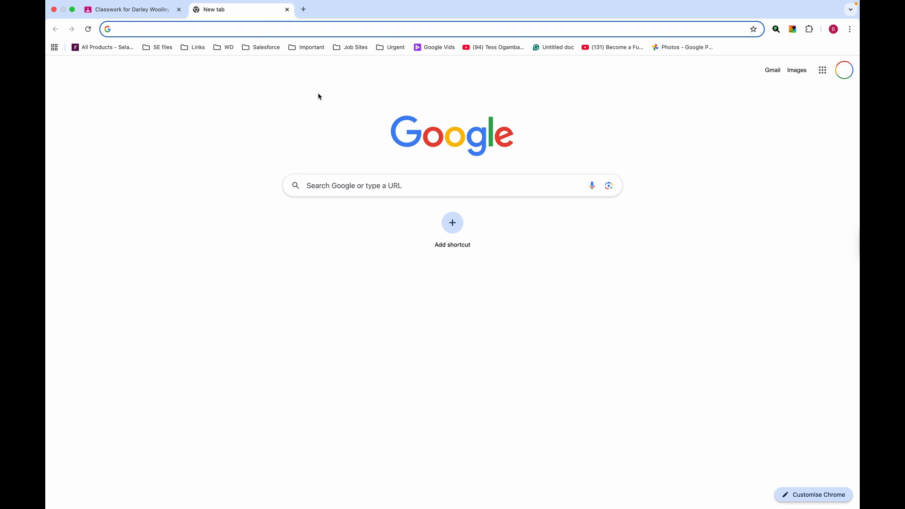
click(822, 69)
click(775, 176)
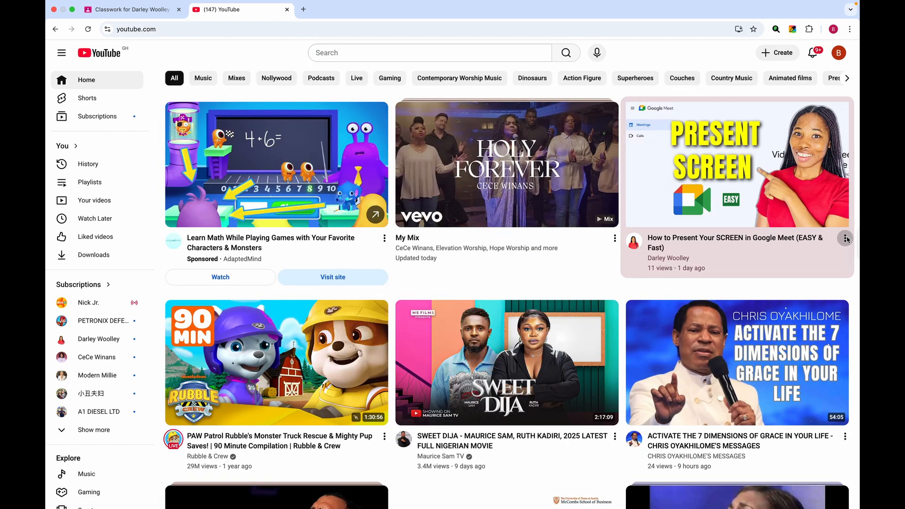
click(844, 238)
click(752, 311)
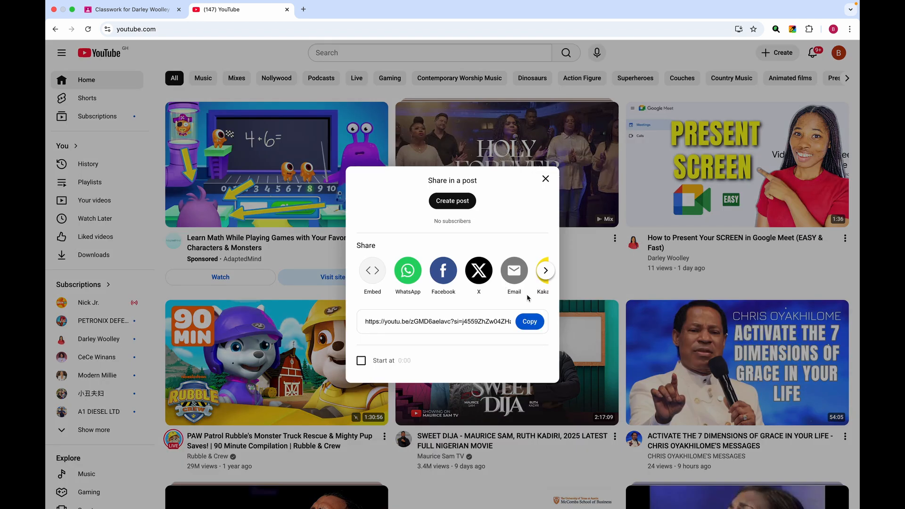
click(530, 321)
click(545, 179)
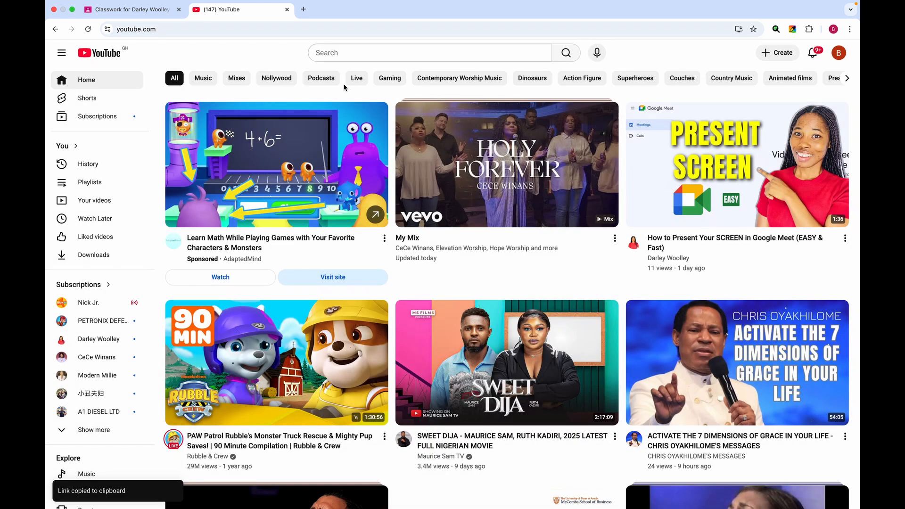
Paste the link into the Classroom YouTube picker and add the video to Maths.
click(127, 10)
click(353, 324)
key(super+v)
key(Return)
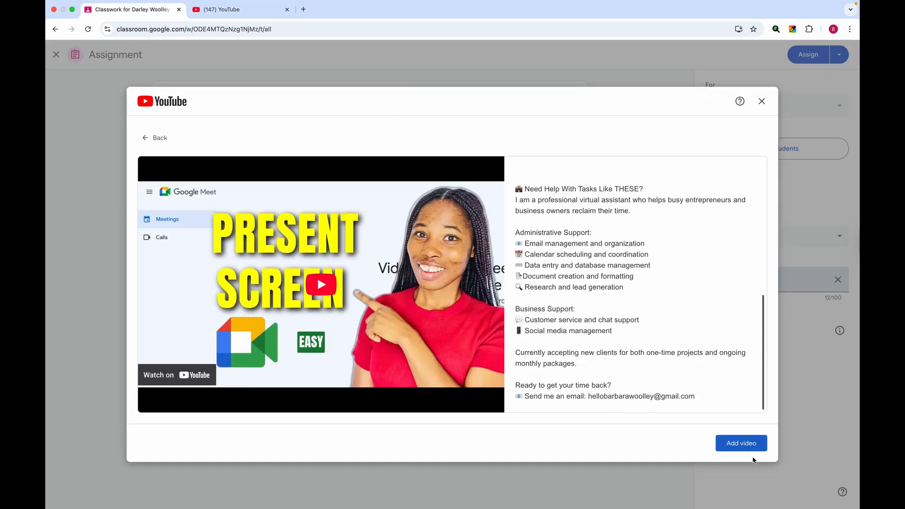
click(738, 445)
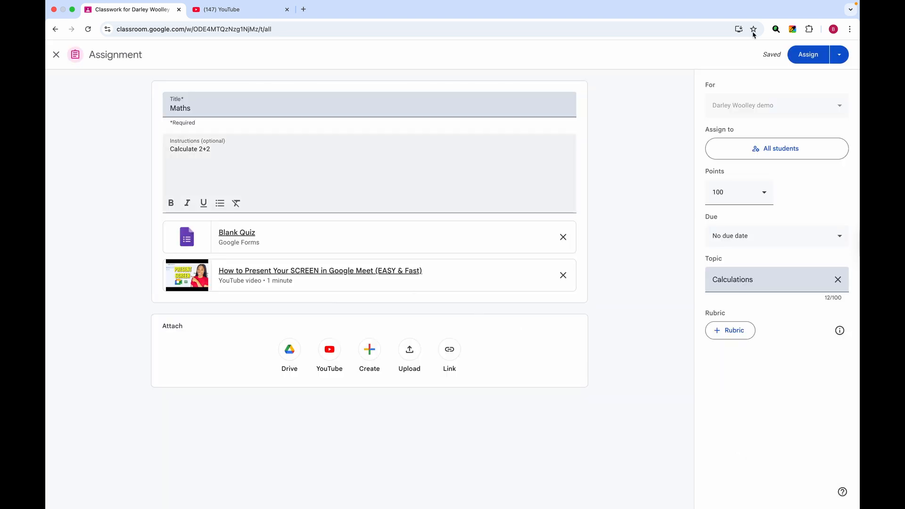
Post the Maths assignment, then start and discard an empty Material post.
click(810, 60)
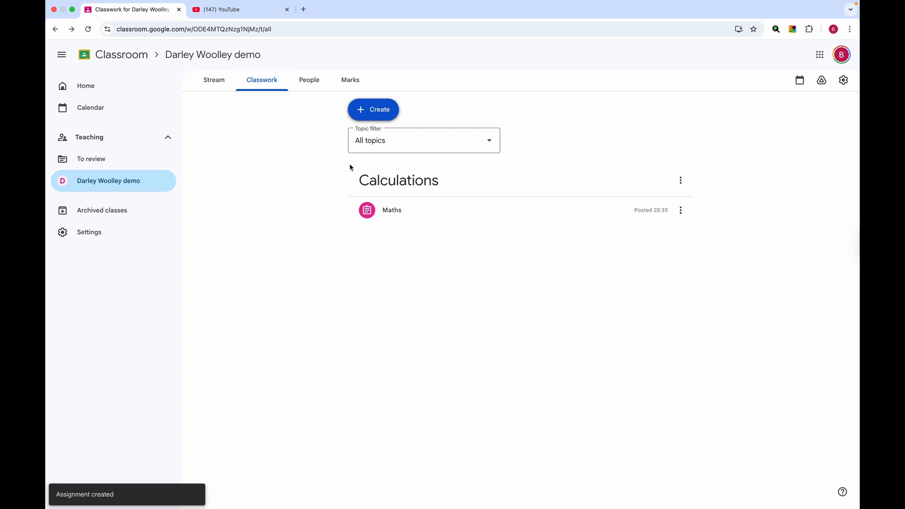
click(373, 110)
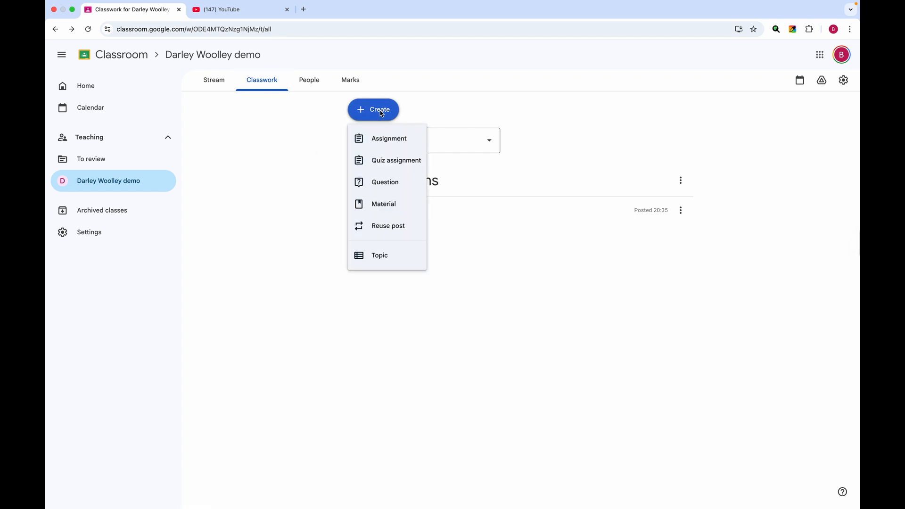
click(384, 204)
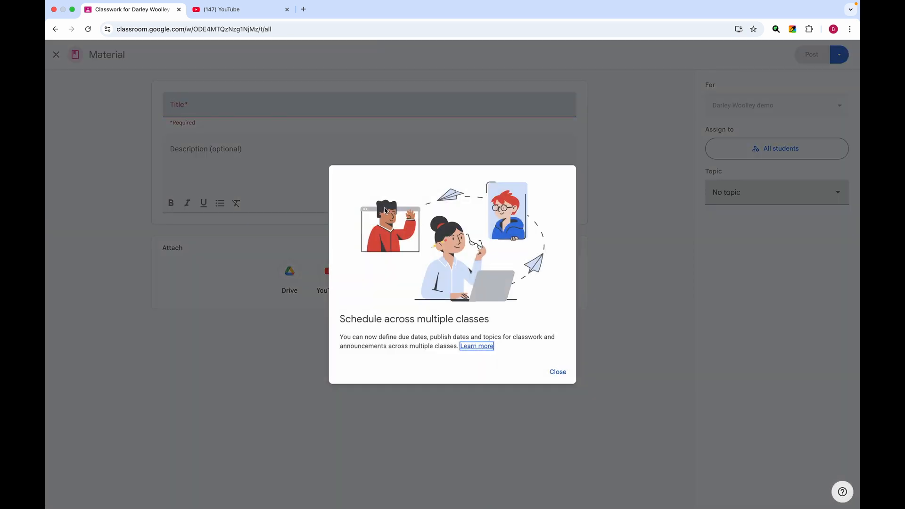
click(251, 155)
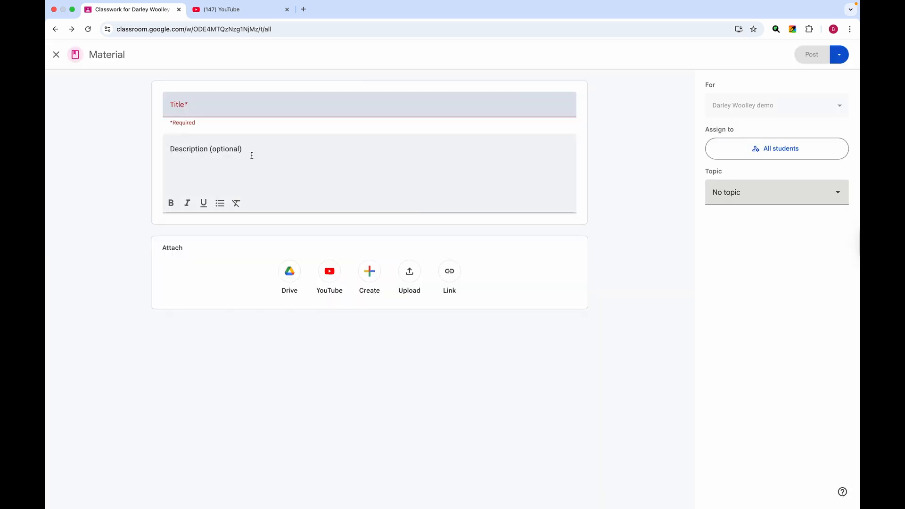
click(54, 55)
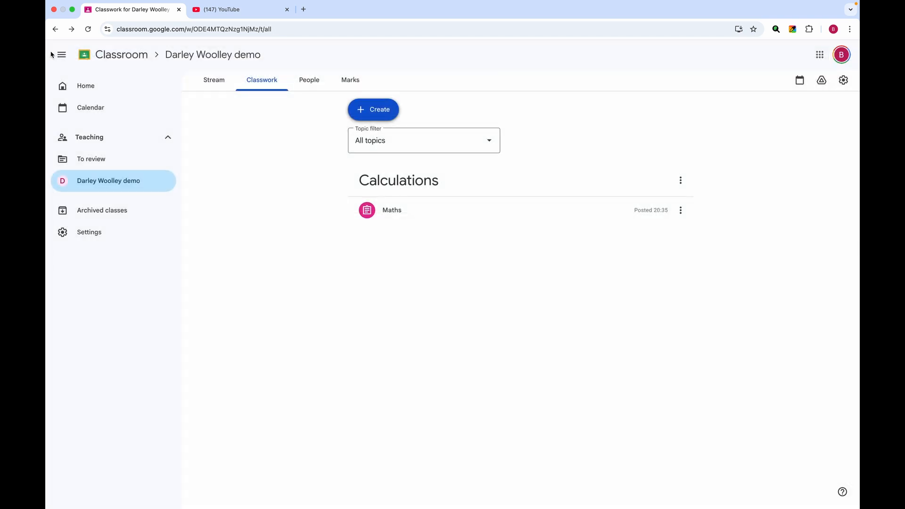
key(ctrl+Right)
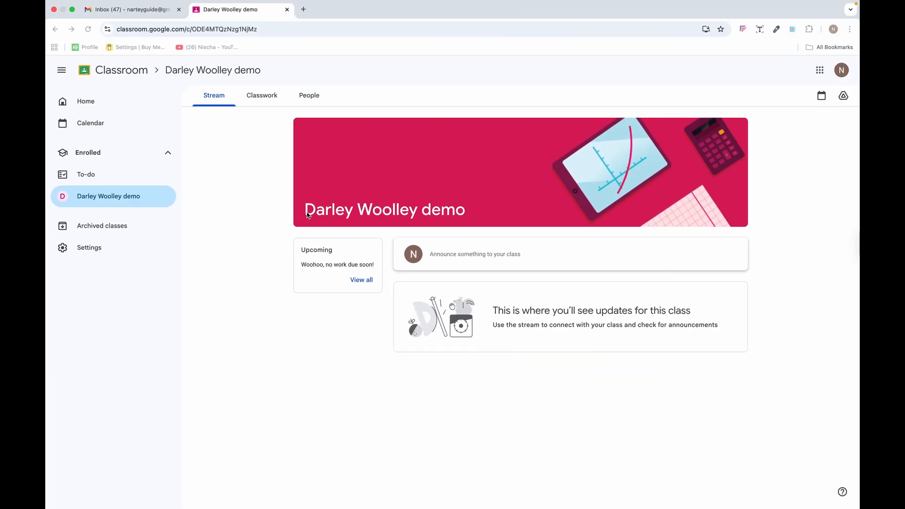
click(88, 30)
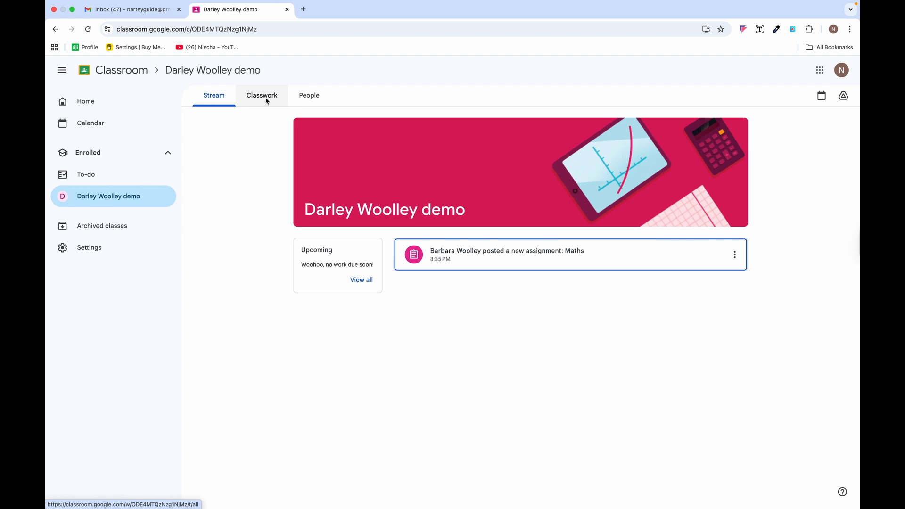
click(266, 101)
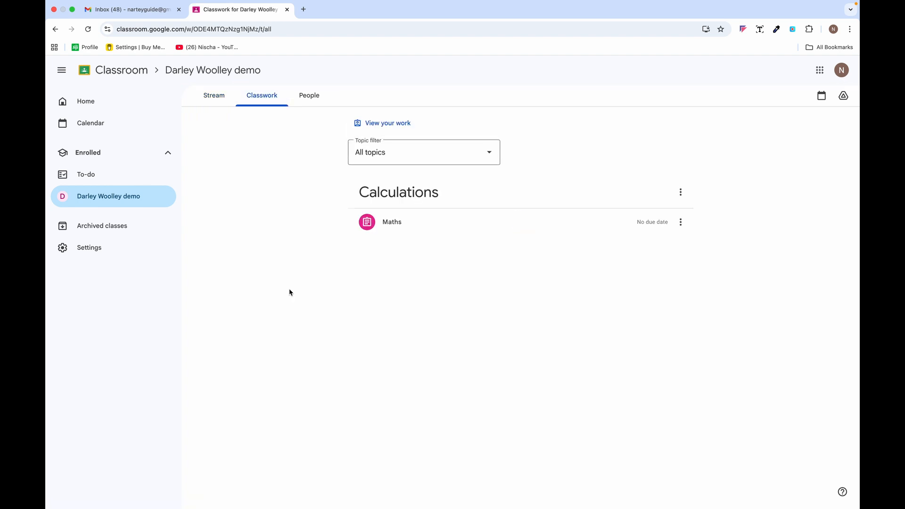
click(410, 193)
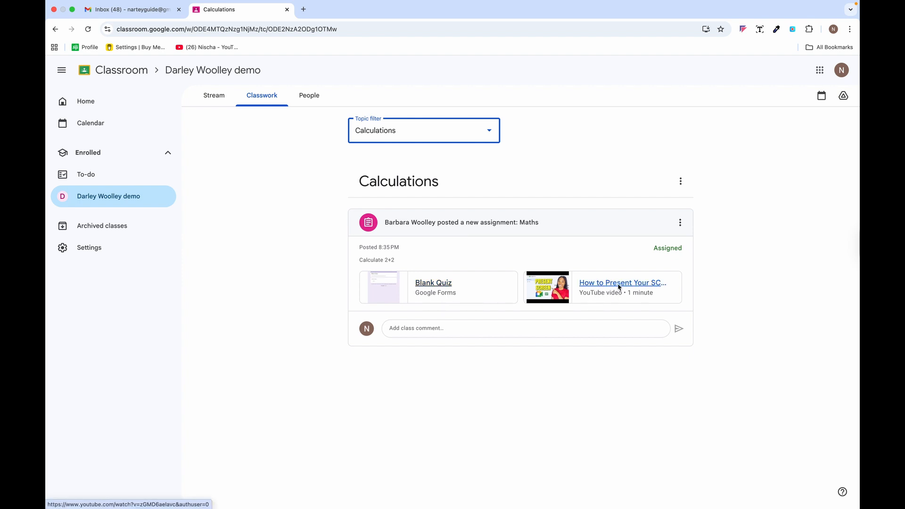
click(680, 223)
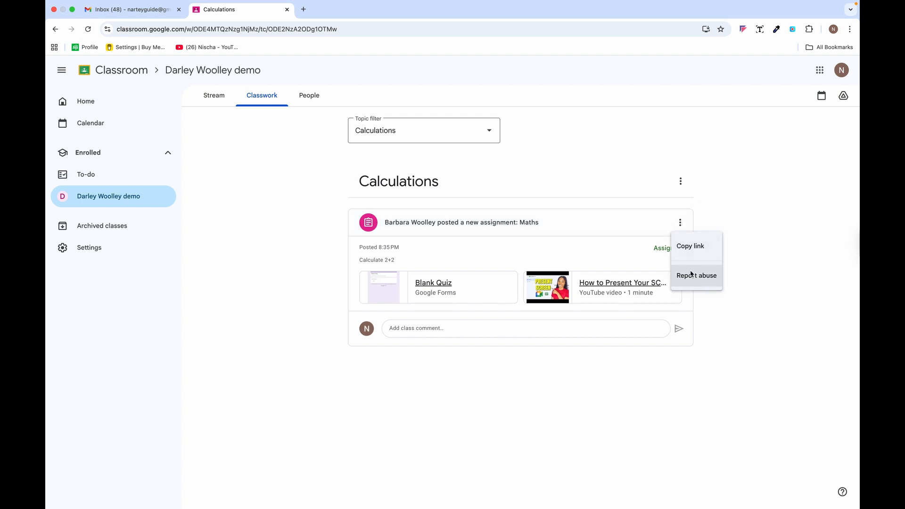
click(574, 249)
click(403, 330)
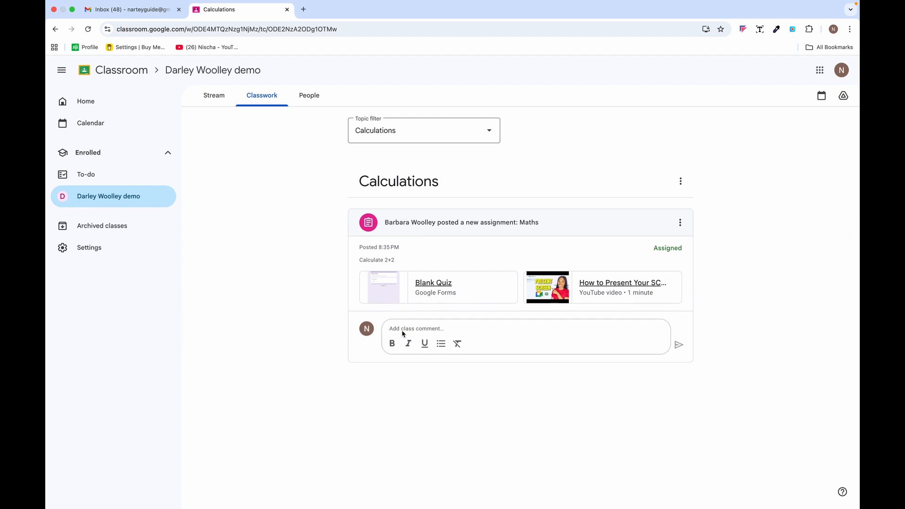
click(429, 292)
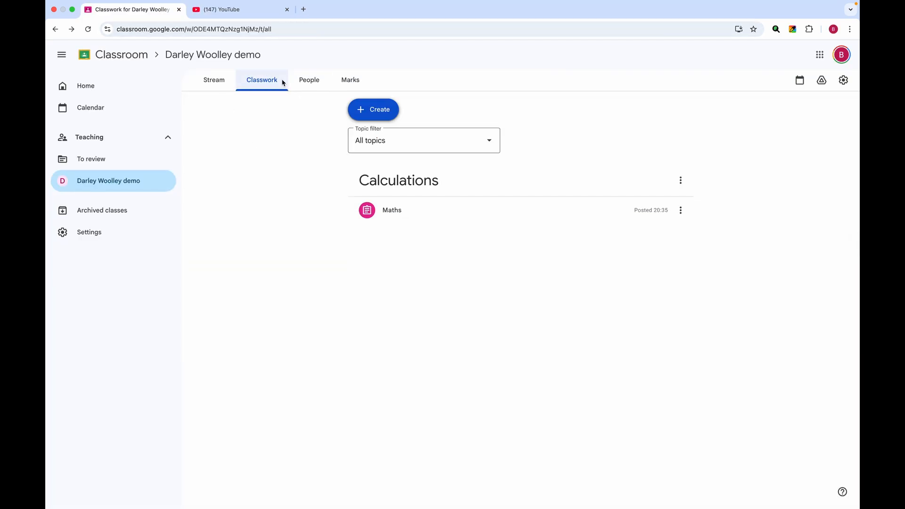
Review the People list's one student, then view the Marks grid with Maths out of 100.
click(313, 85)
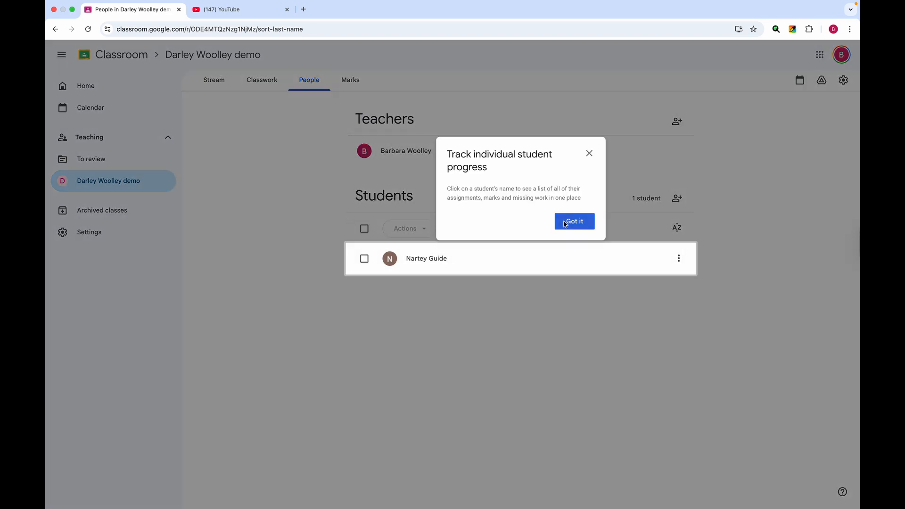
click(565, 223)
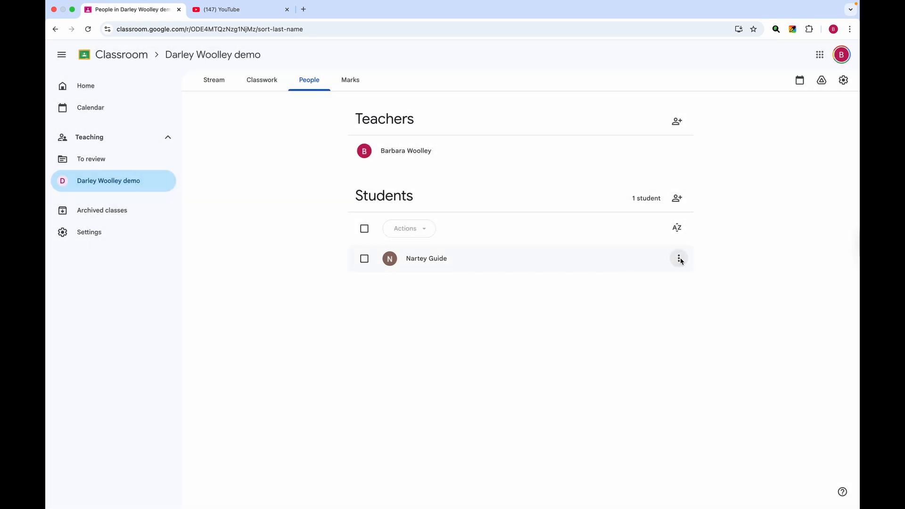
click(680, 259)
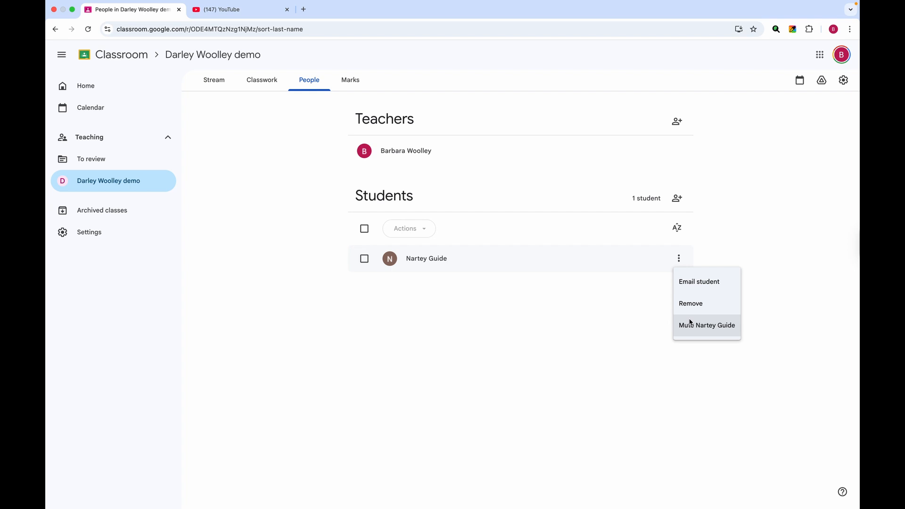
click(676, 199)
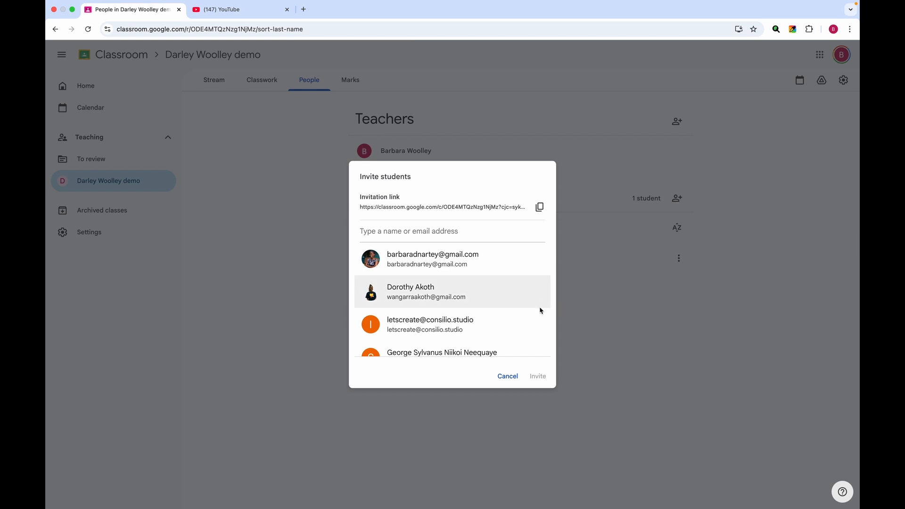
click(508, 375)
click(351, 81)
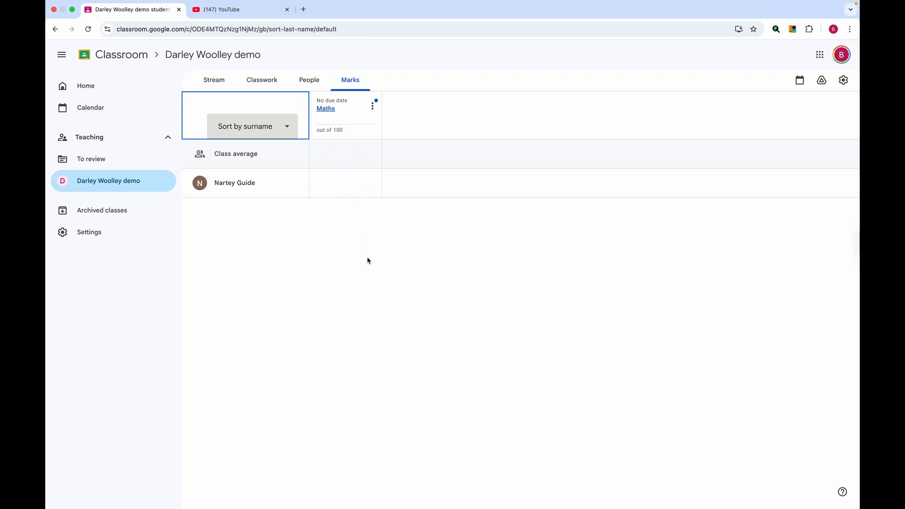
click(373, 107)
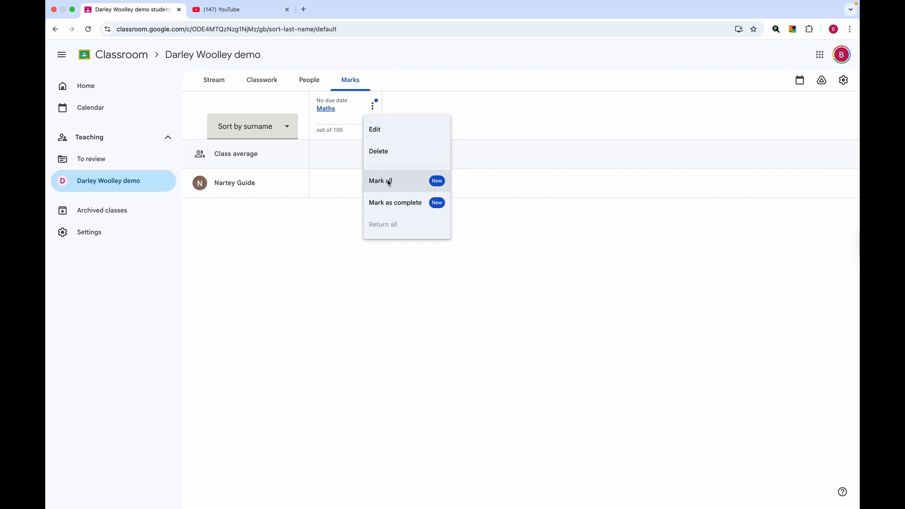
click(252, 260)
click(289, 126)
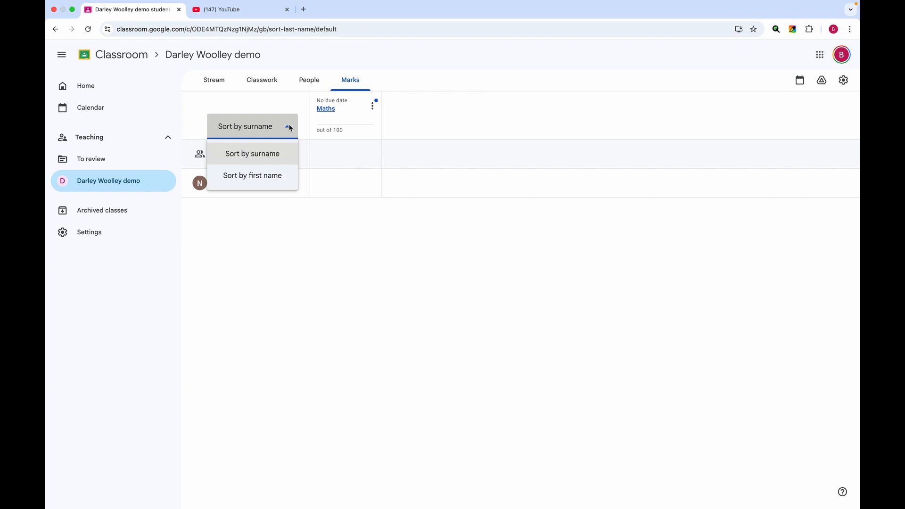
click(307, 219)
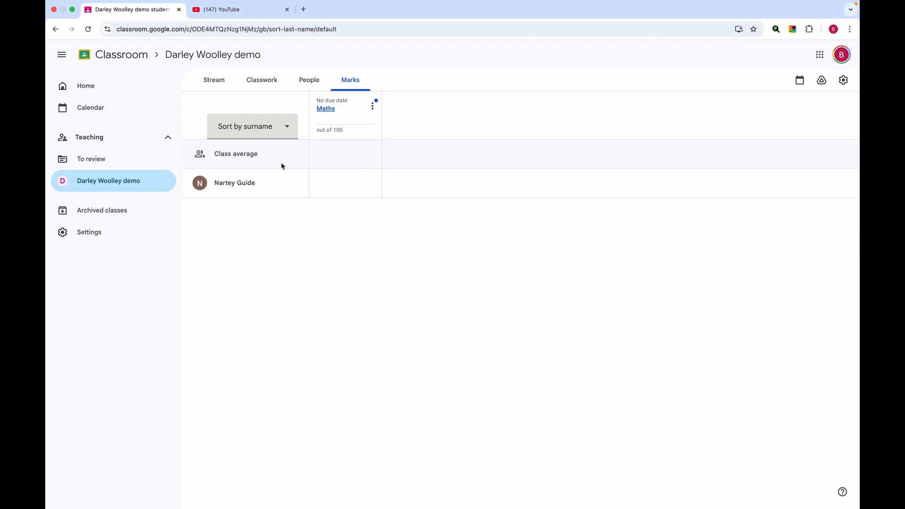
click(285, 132)
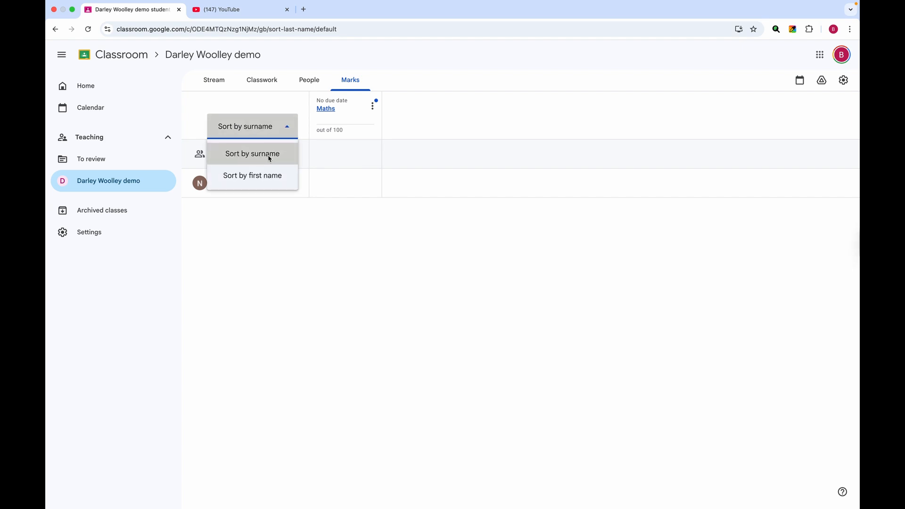
click(289, 234)
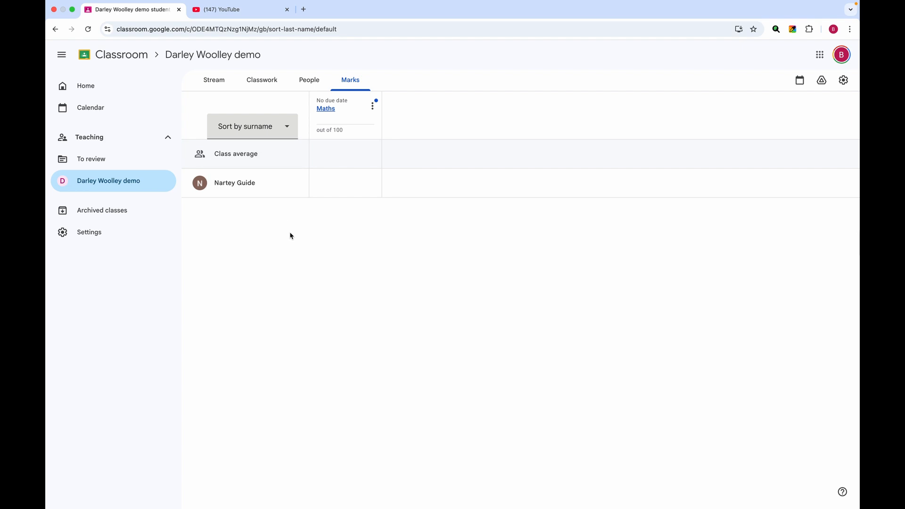
Show the teacher Stream, then browse the student's People, Classwork, Stream and open Maths.
click(213, 80)
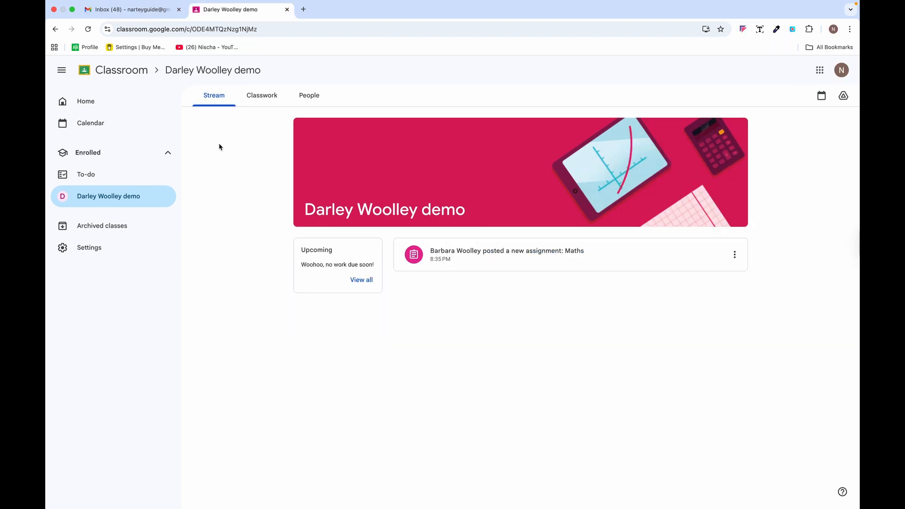
click(313, 101)
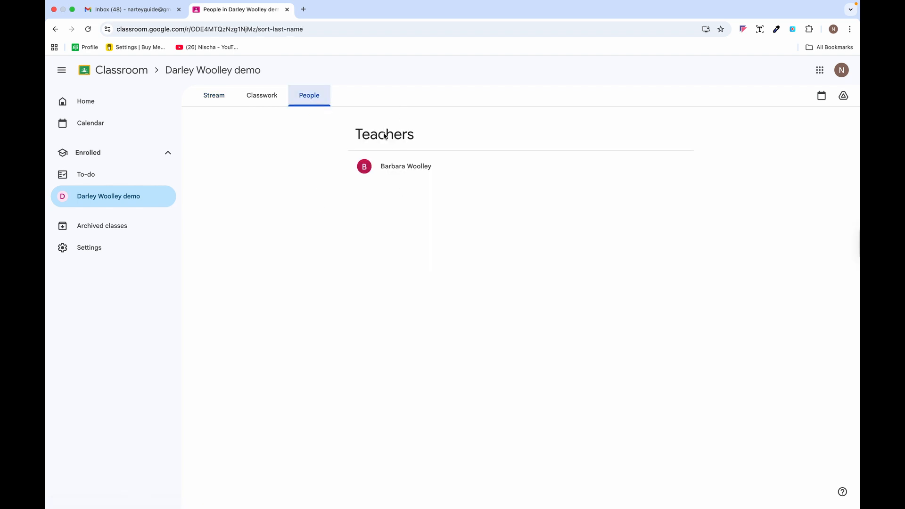
click(264, 101)
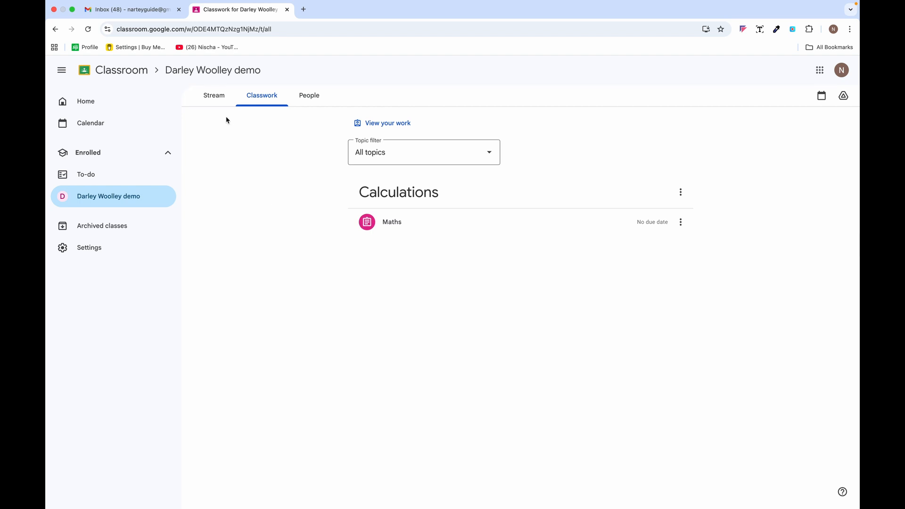
click(224, 98)
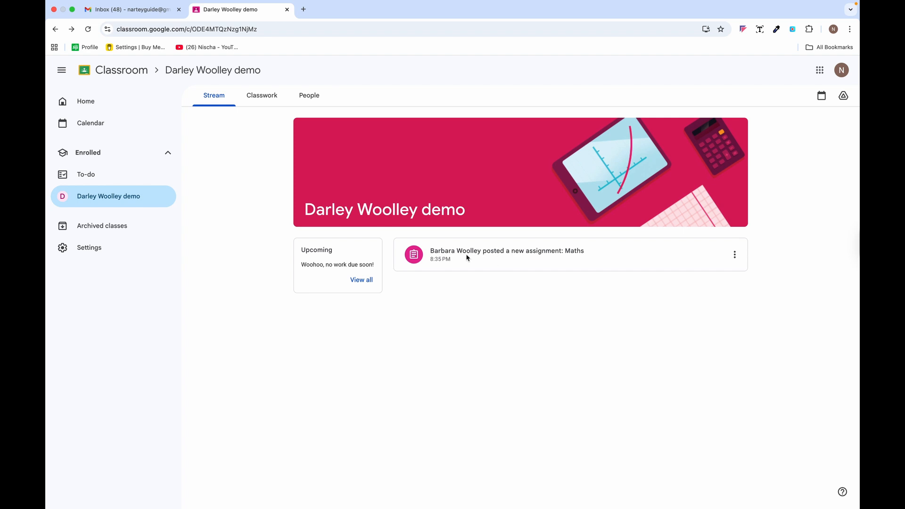
click(483, 256)
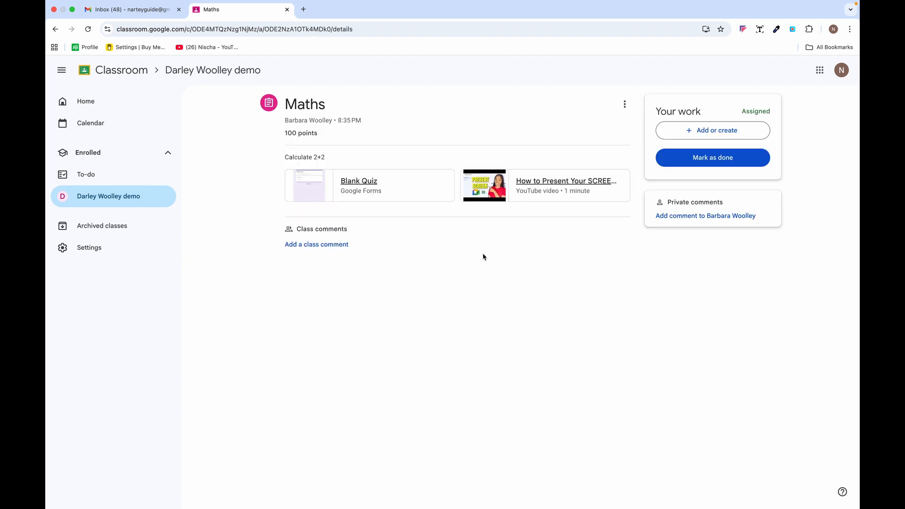